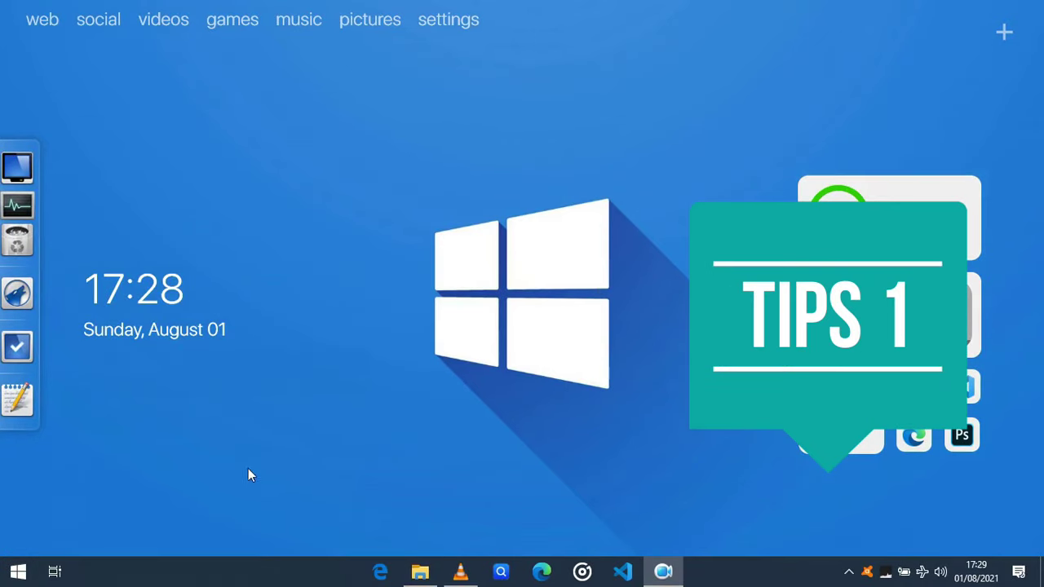
Step: Search Windows for "service", open the Services desktop app and maximize its window
click(18, 571)
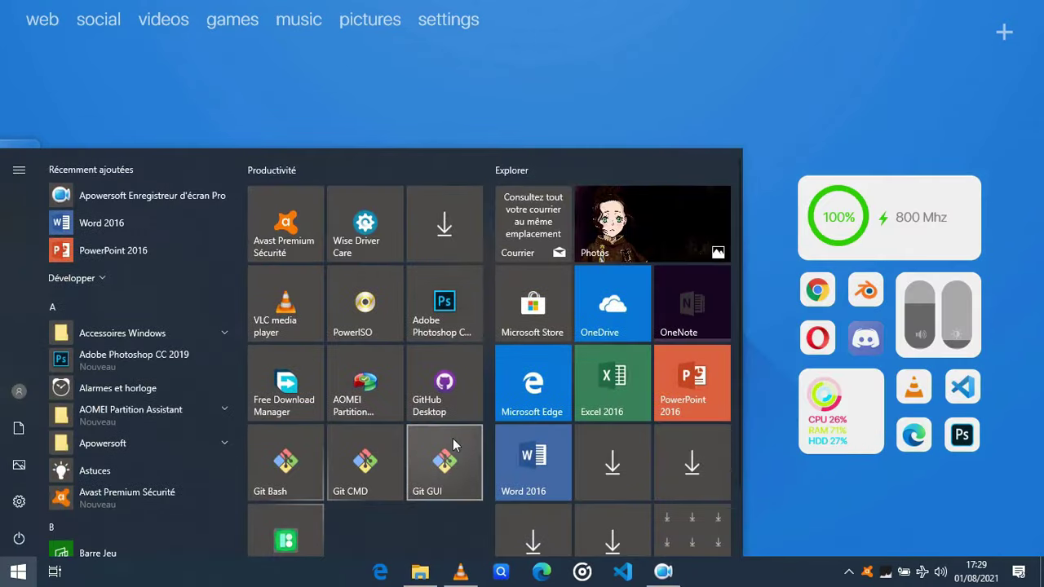
text(servi)
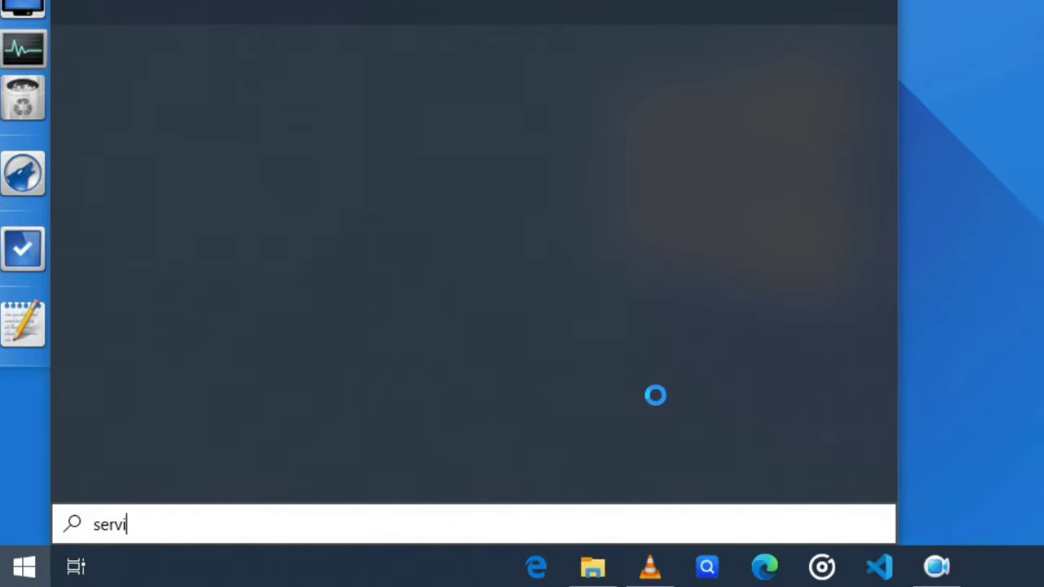
text(ce)
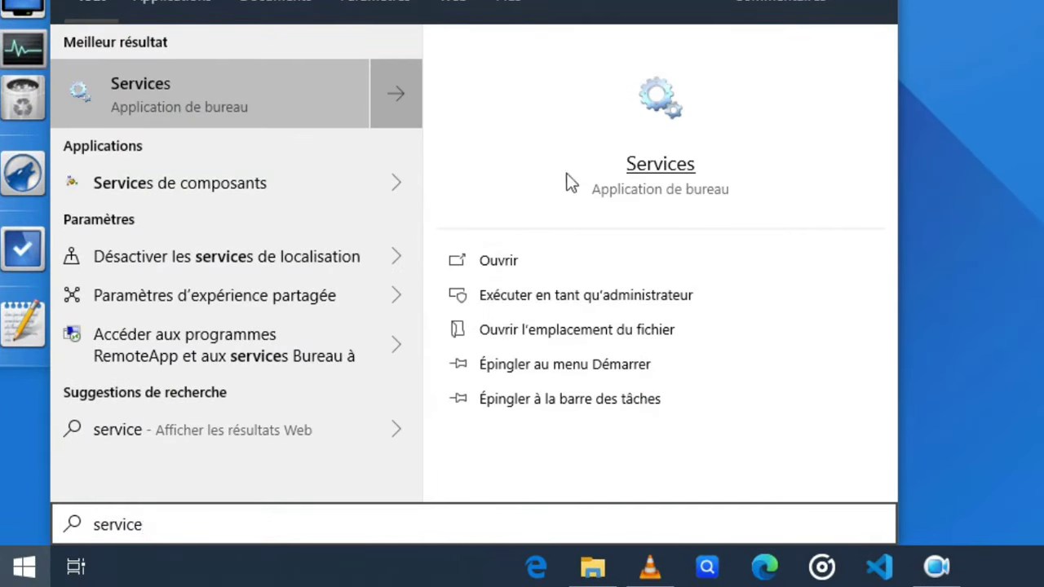
click(496, 262)
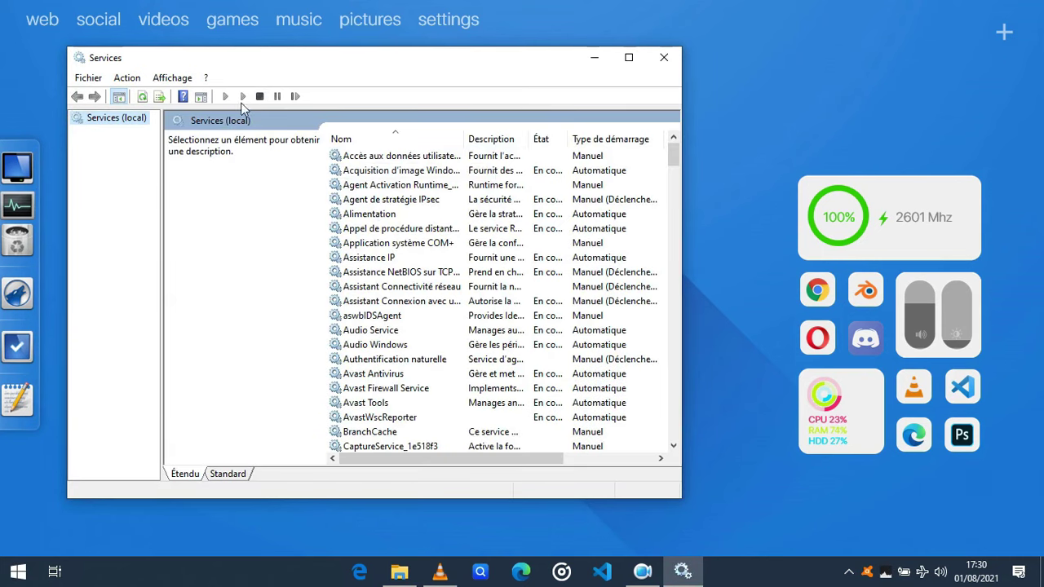
click(628, 58)
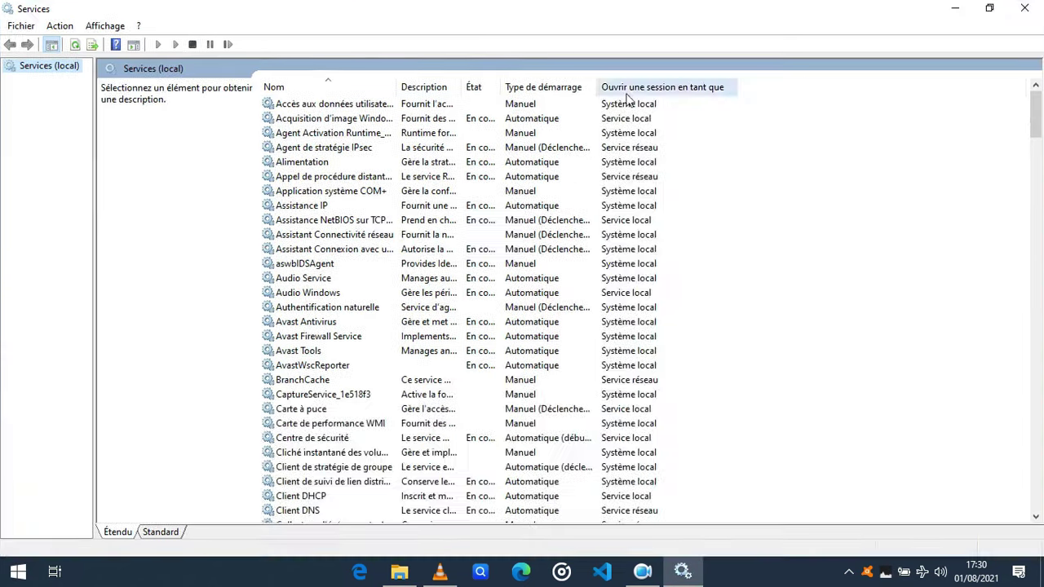
Step: Find the SysMain service in the list of local services and open its properties
key(s)
key(s)
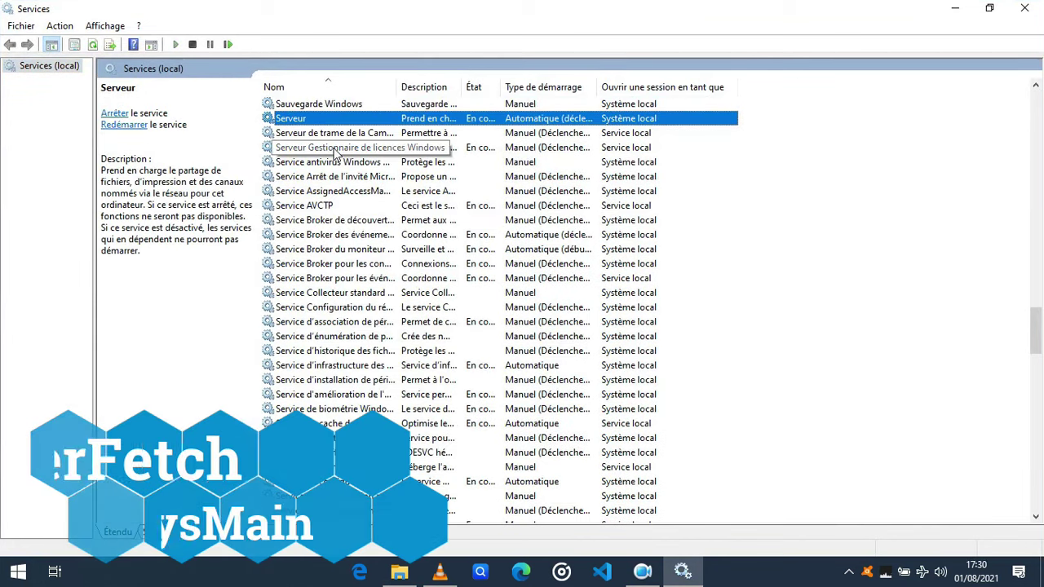
scroll(355, 204, down, 15)
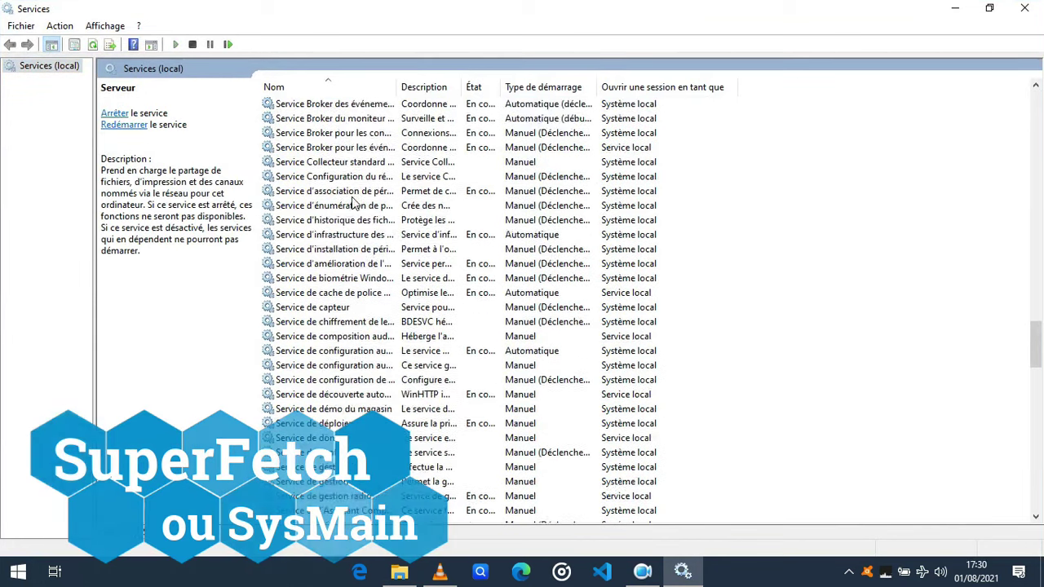
scroll(351, 200, down, 18)
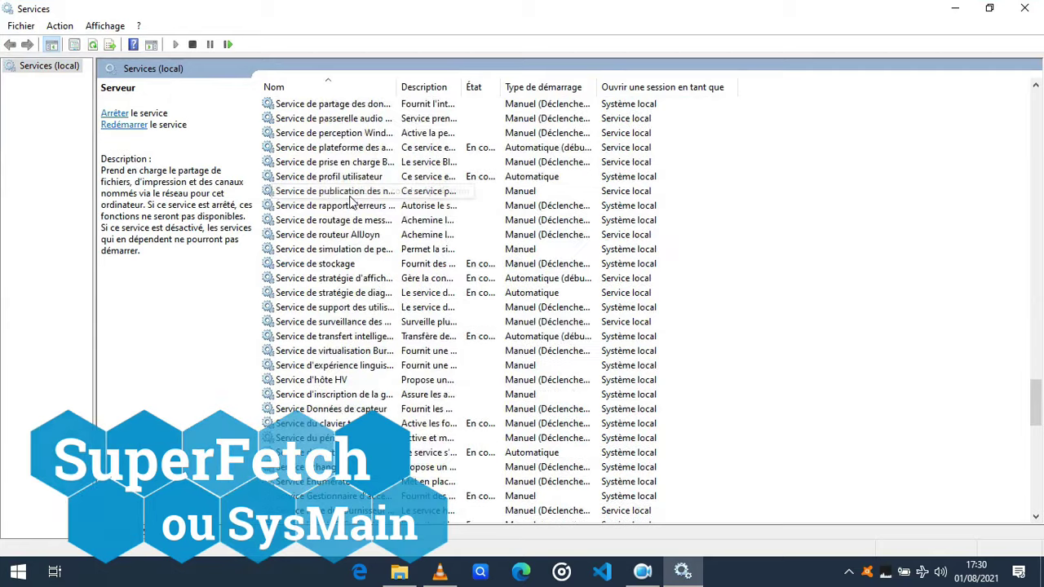
scroll(351, 201, down, 5)
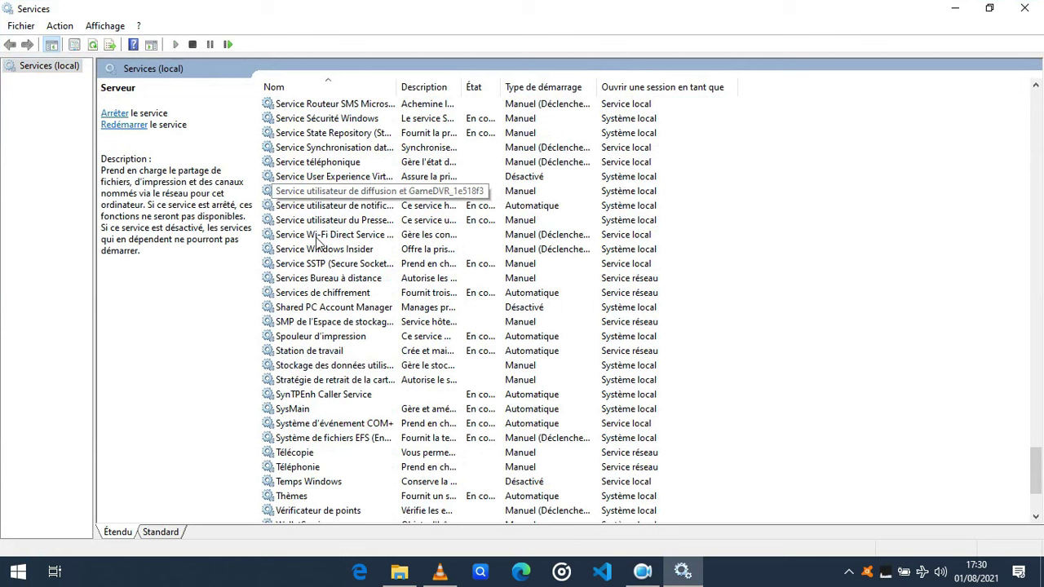
right_click(314, 408)
click(341, 380)
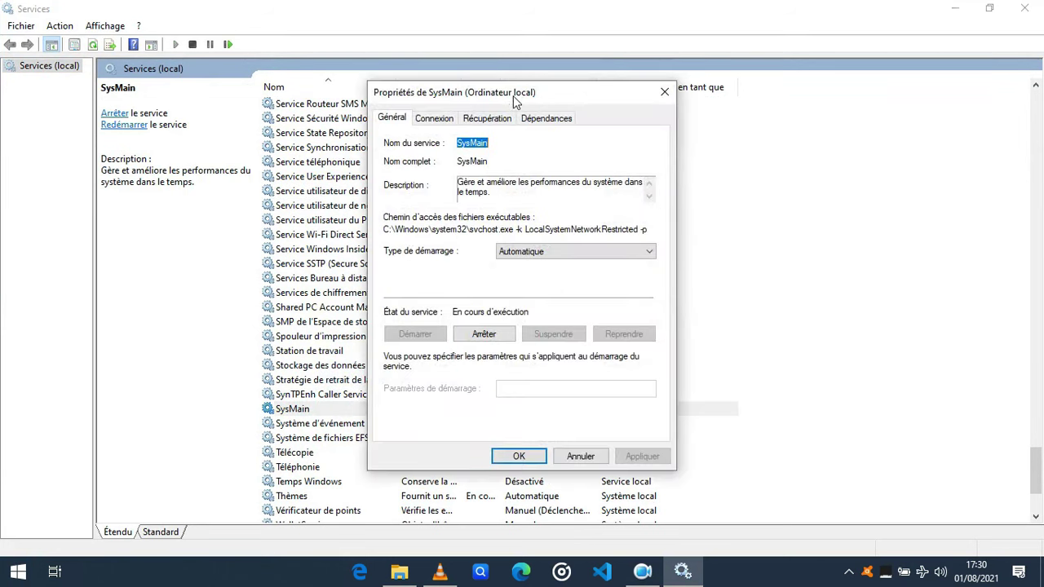
drag(515, 100, 478, 101)
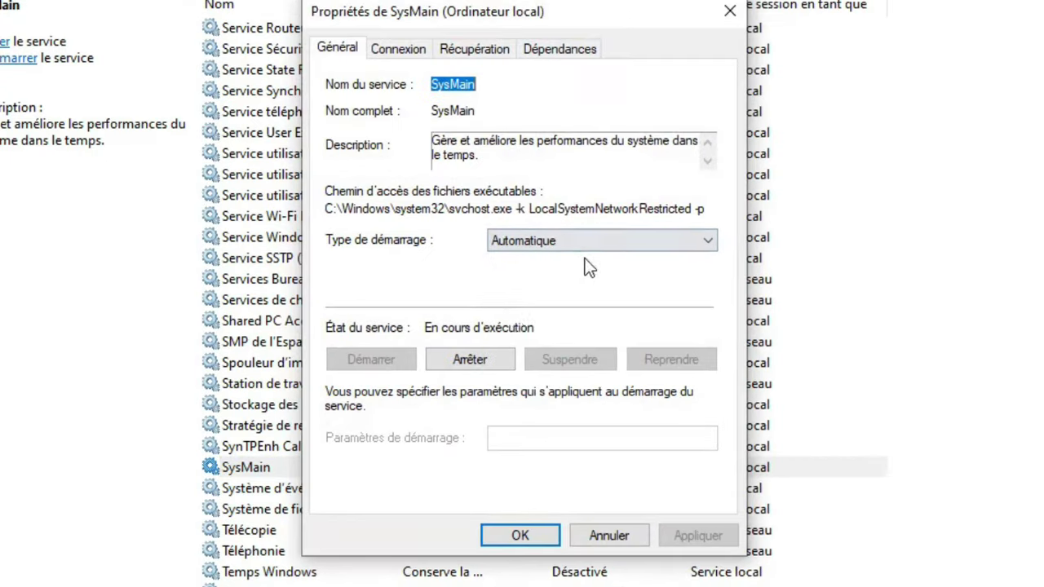
Step: Stop the SysMain service, set its startup type to Désactivé and confirm the properties
click(479, 360)
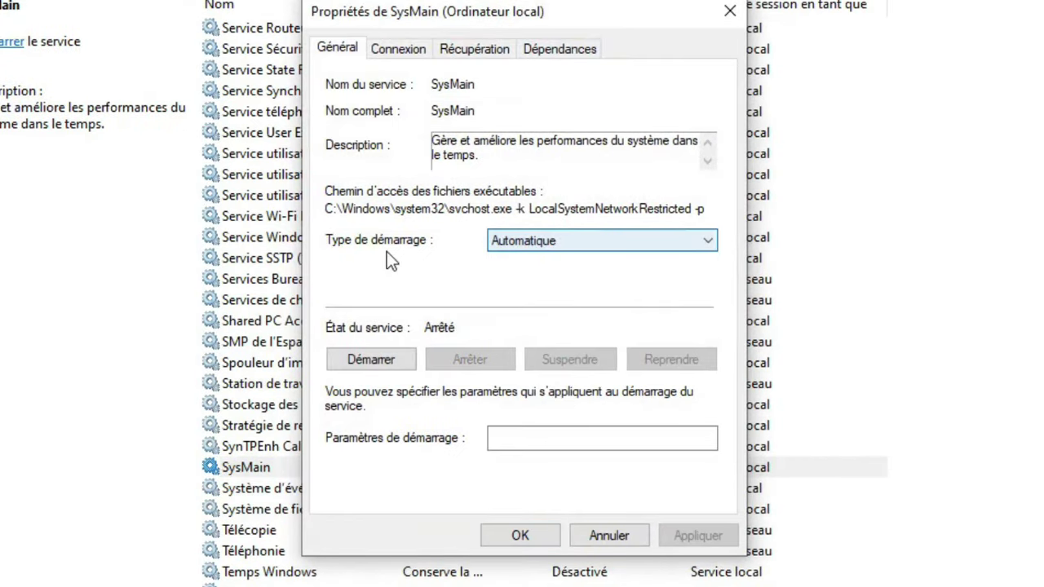
click(511, 245)
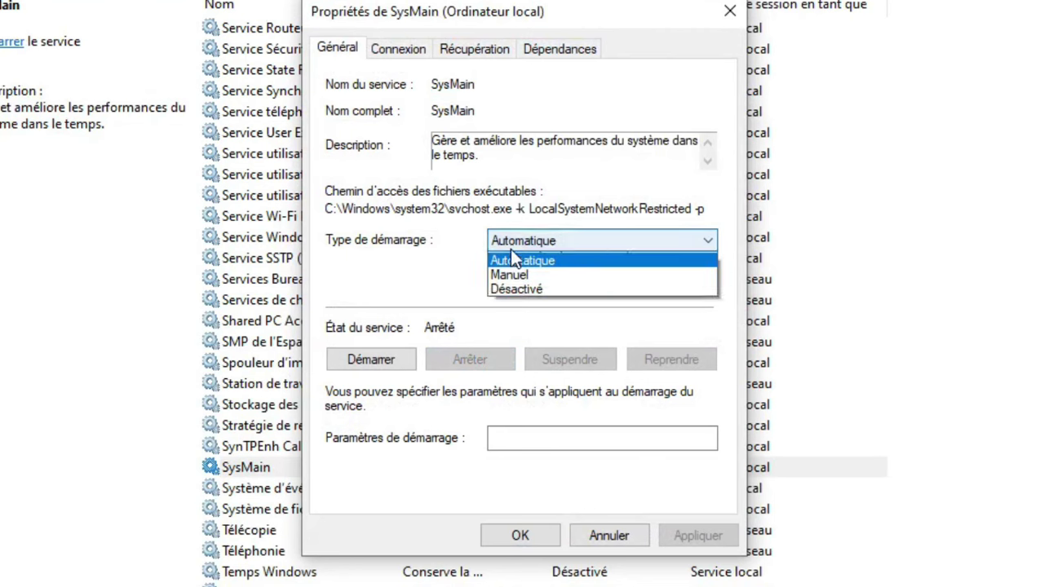
click(516, 303)
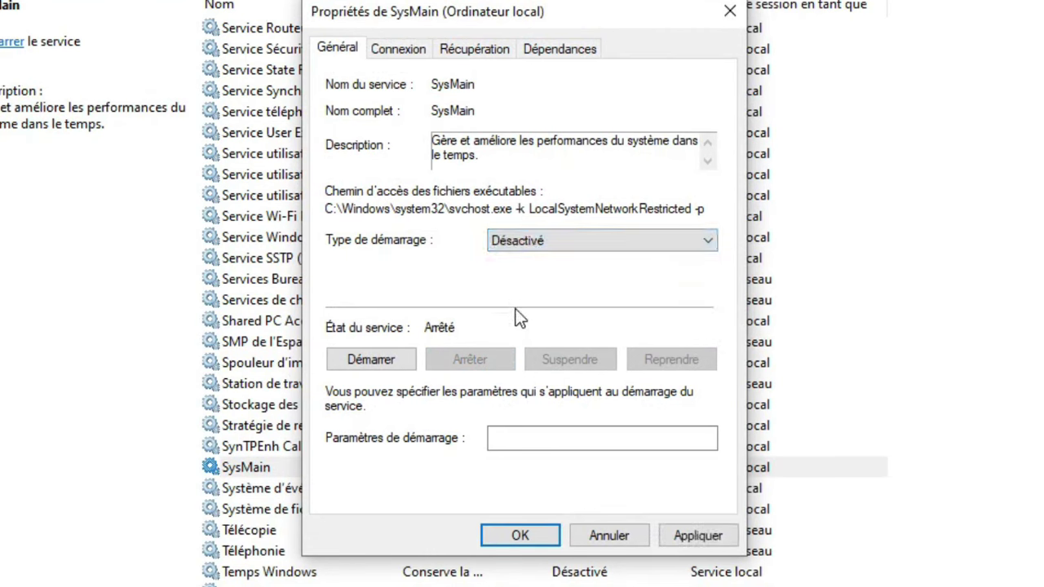
click(692, 539)
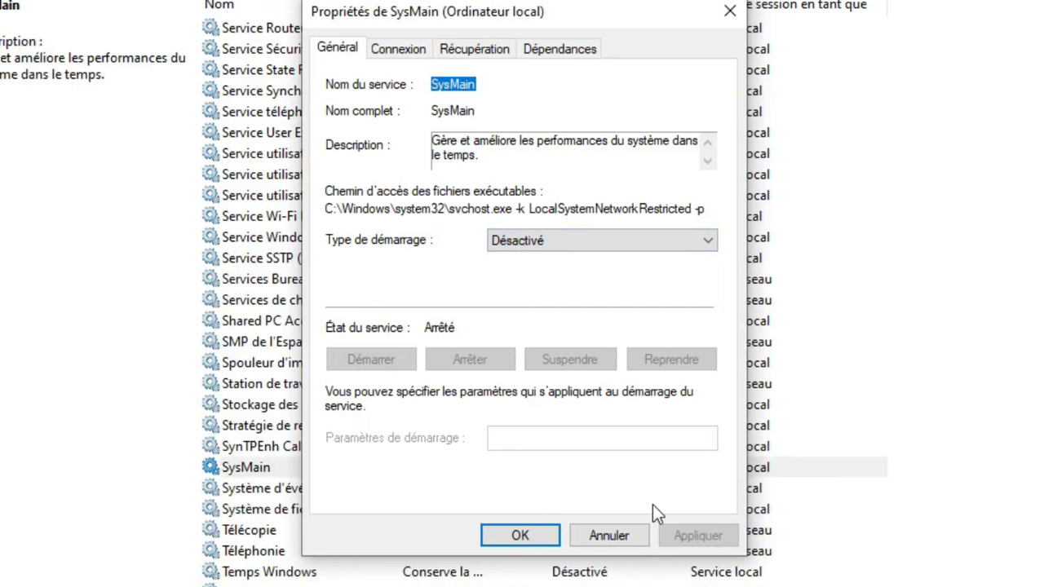
click(518, 535)
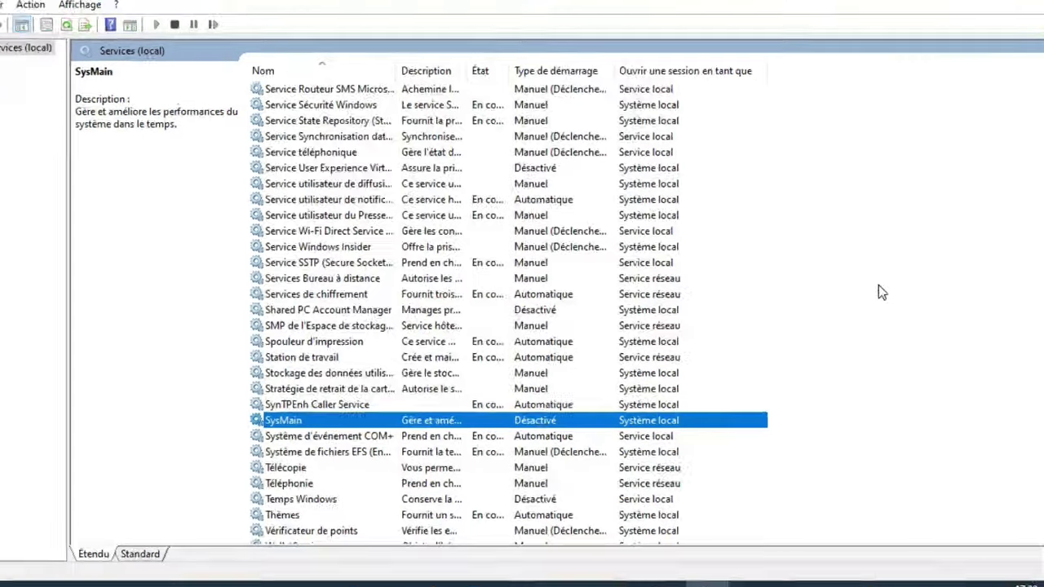
Step: Find the Windows Search service in the list and open its properties
scroll(879, 289, down, 3)
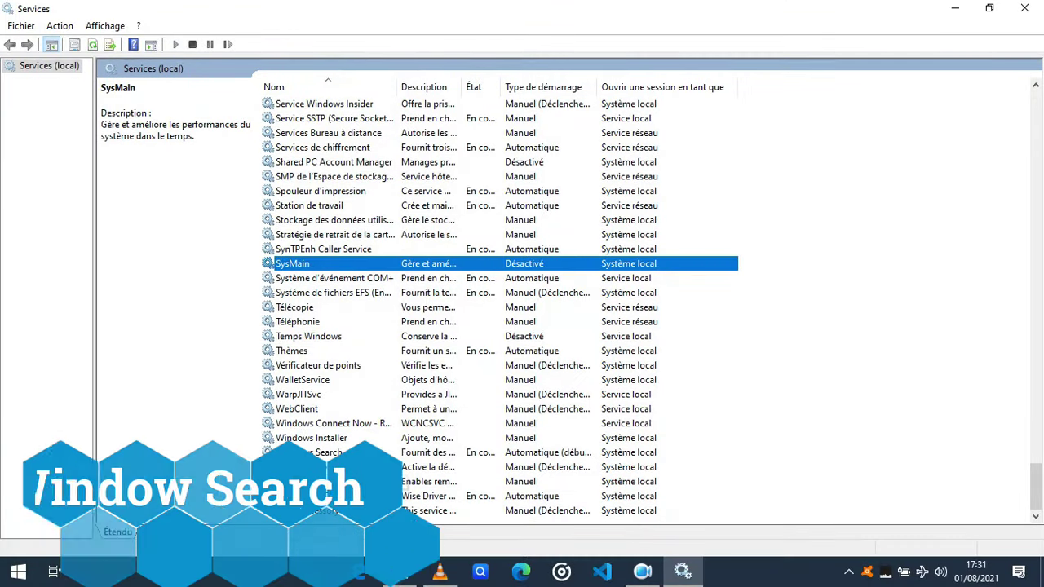
click(309, 452)
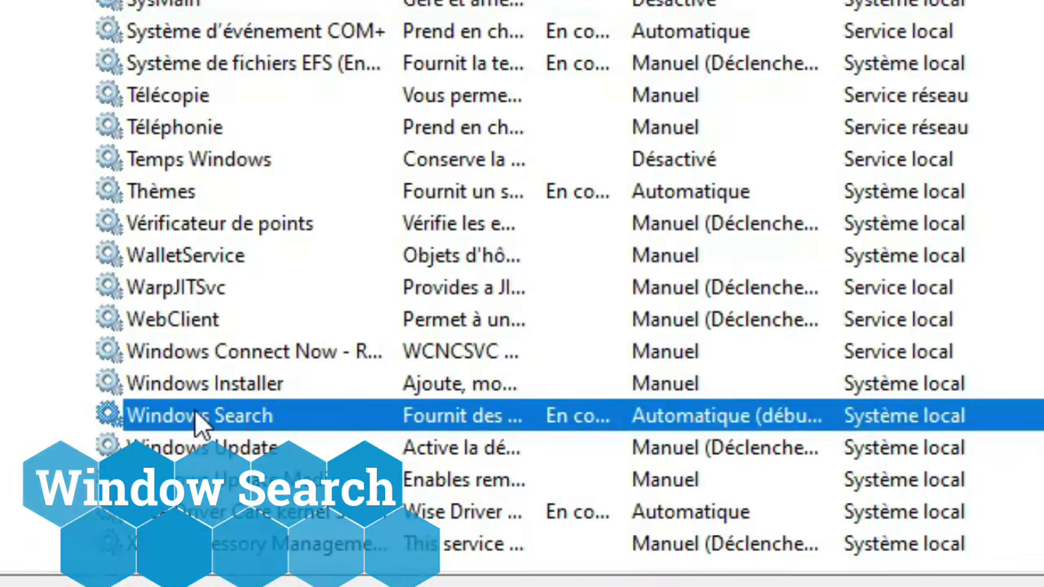
right_click(197, 410)
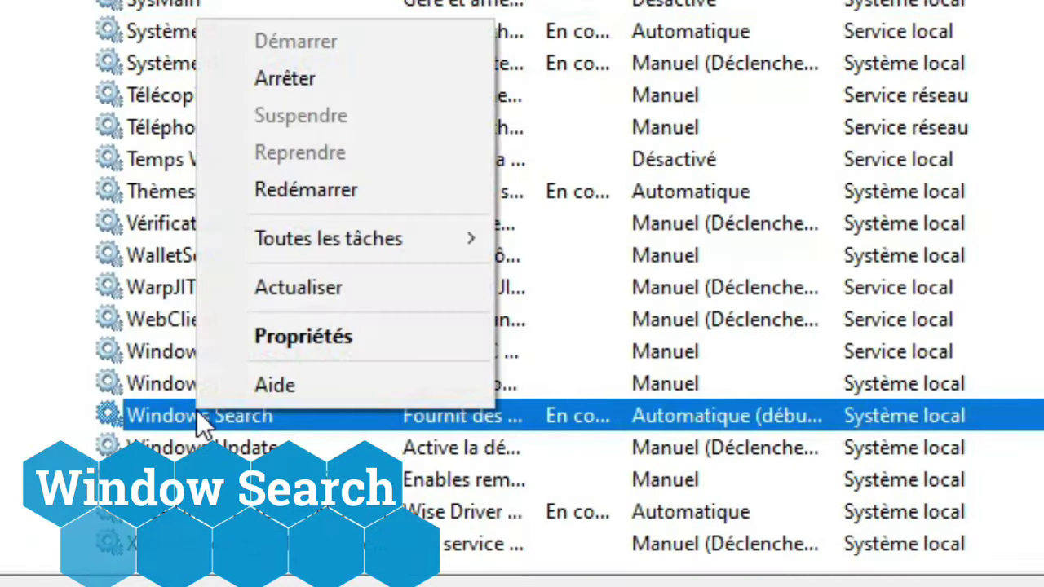
click(330, 337)
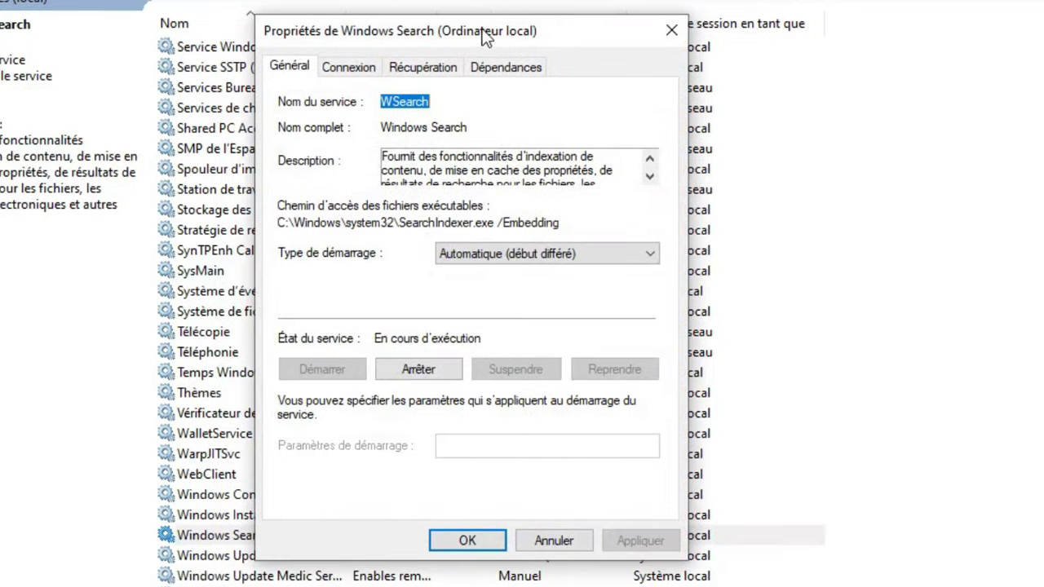
drag(538, 28, 525, 30)
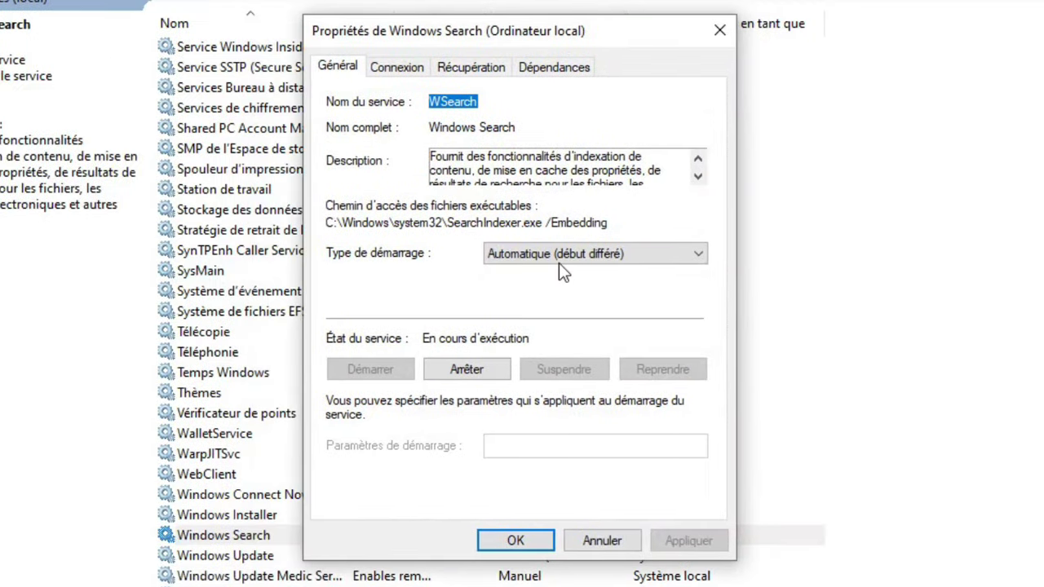
Step: Stop the Windows Search service, set its startup type to Désactivé and confirm the properties
click(455, 371)
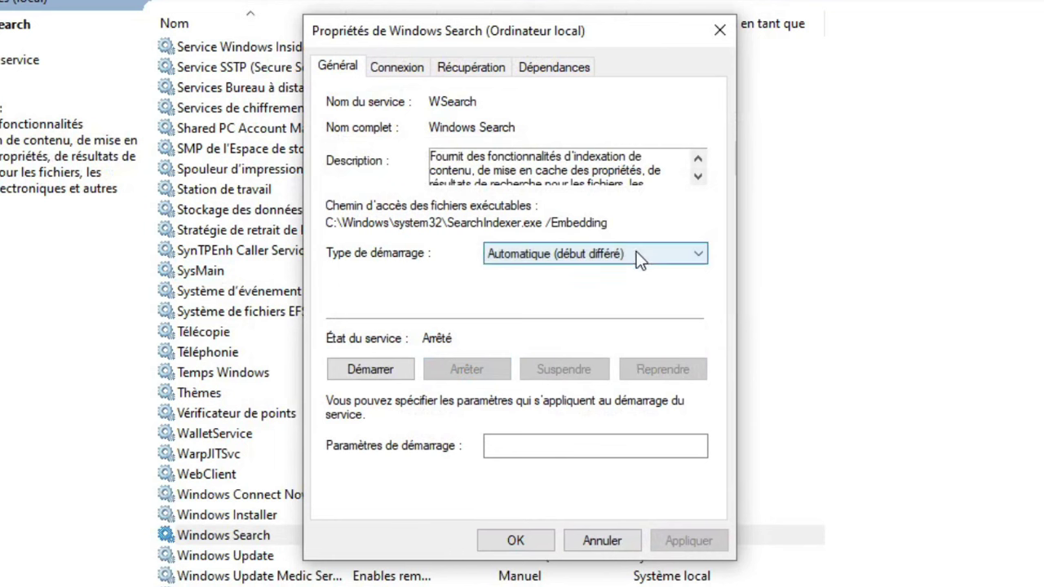
click(640, 255)
click(501, 316)
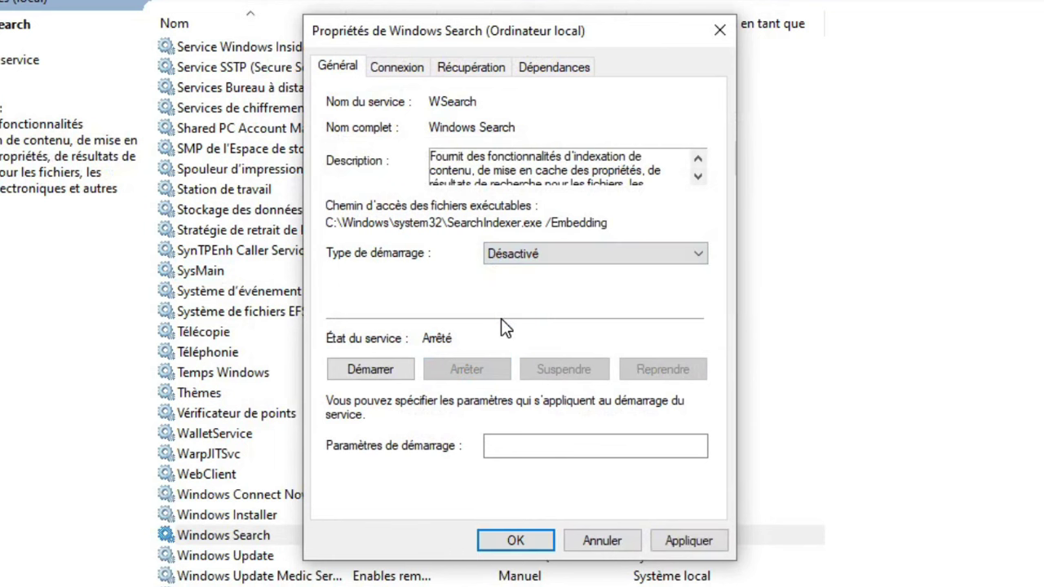
click(716, 542)
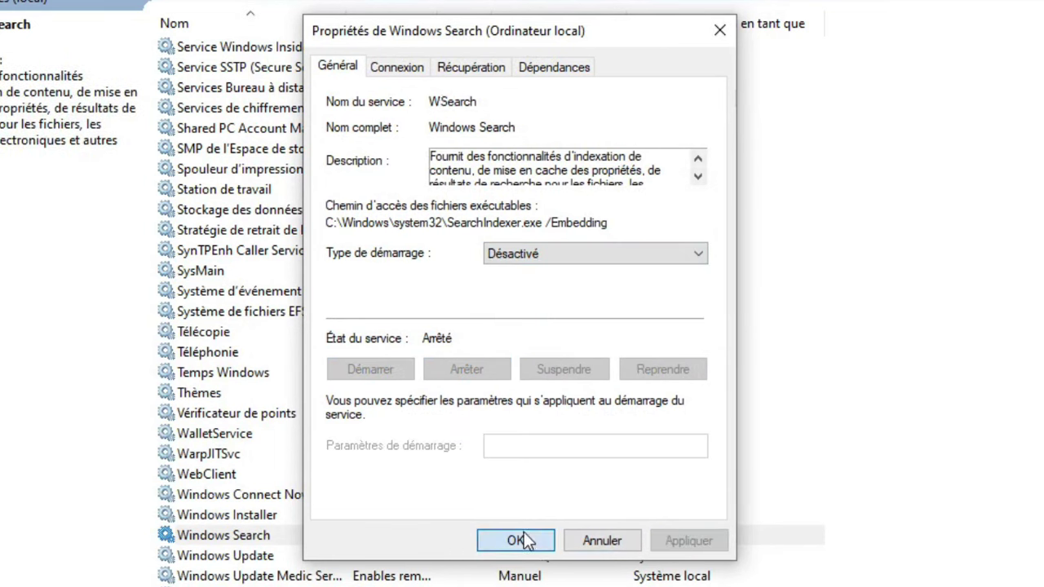
click(522, 540)
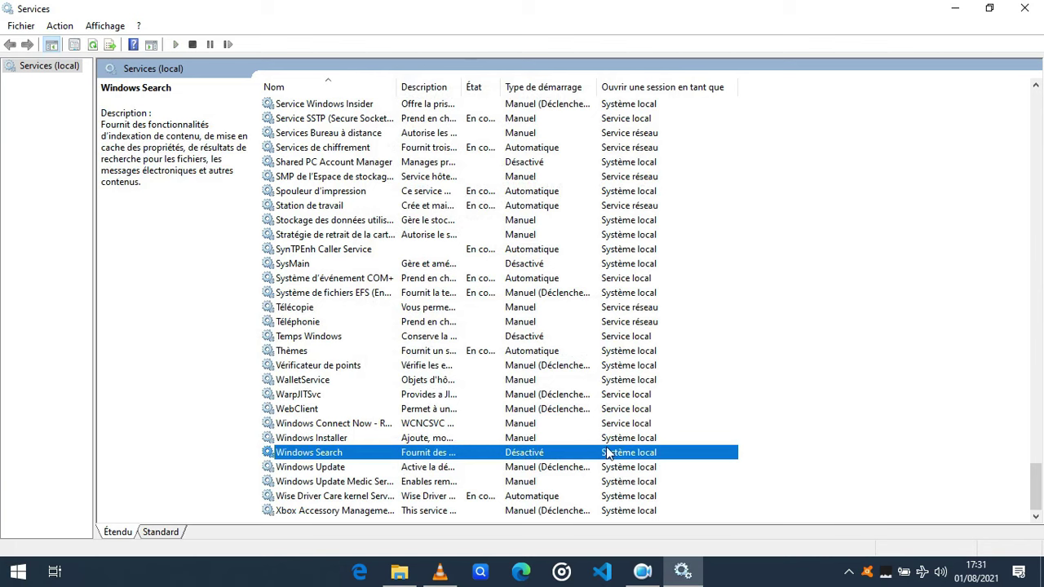
Step: Set the Windows Update service's startup type to Désactivé in its properties, apply the change and close the Services window
click(328, 467)
right_click(328, 465)
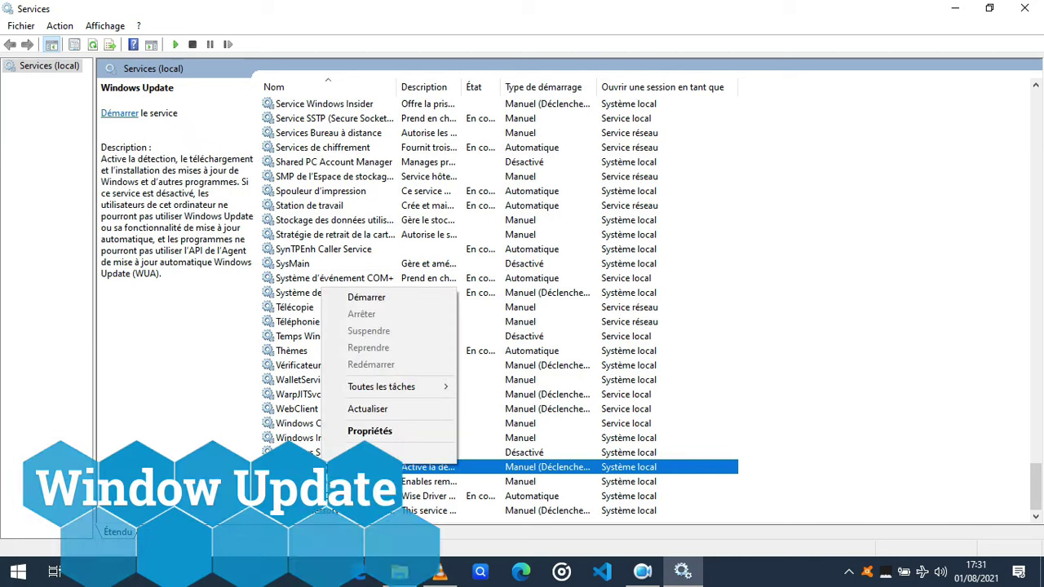
click(367, 430)
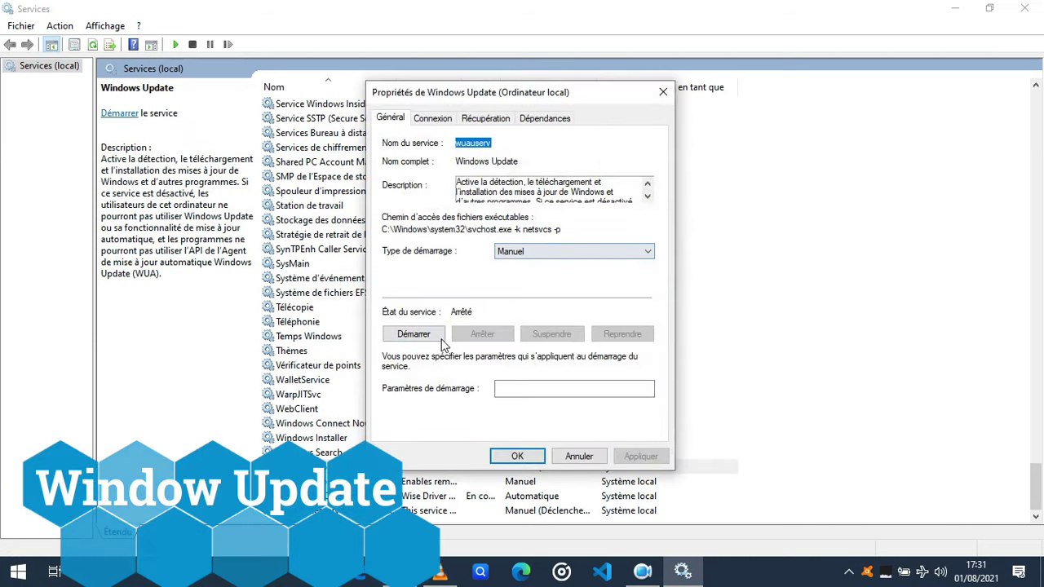
click(563, 250)
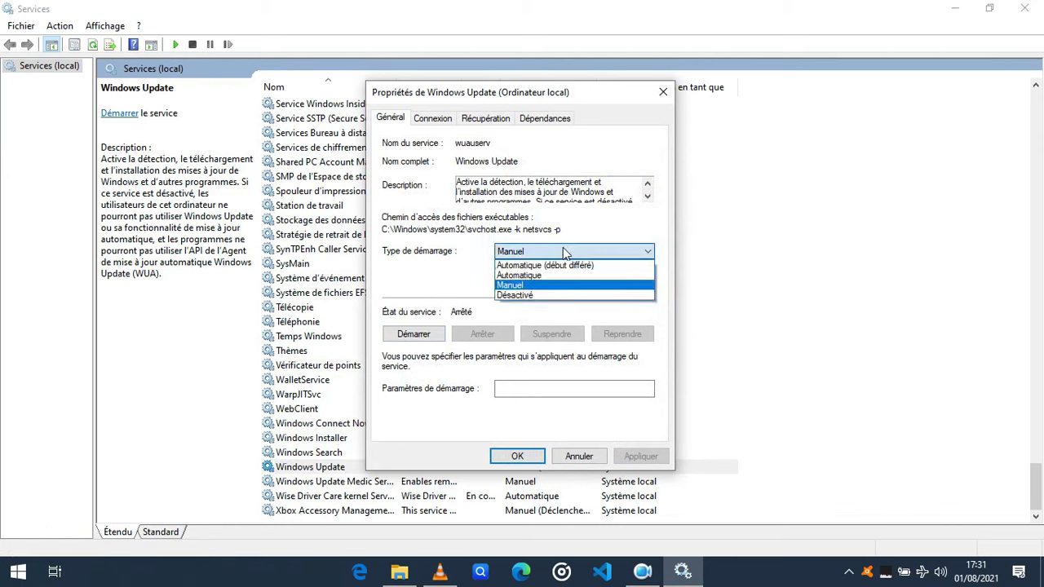
click(531, 295)
click(641, 459)
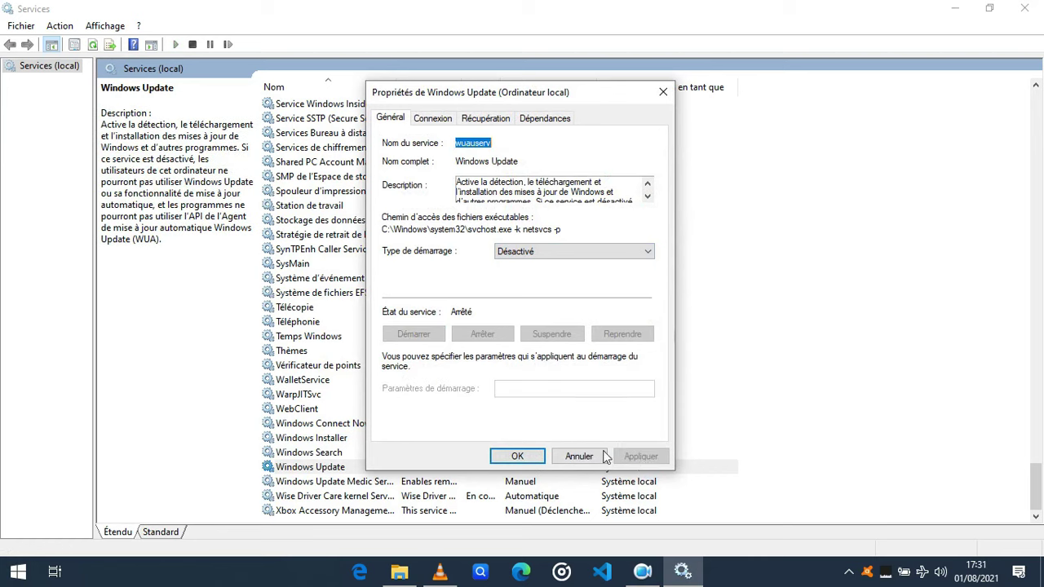
click(526, 458)
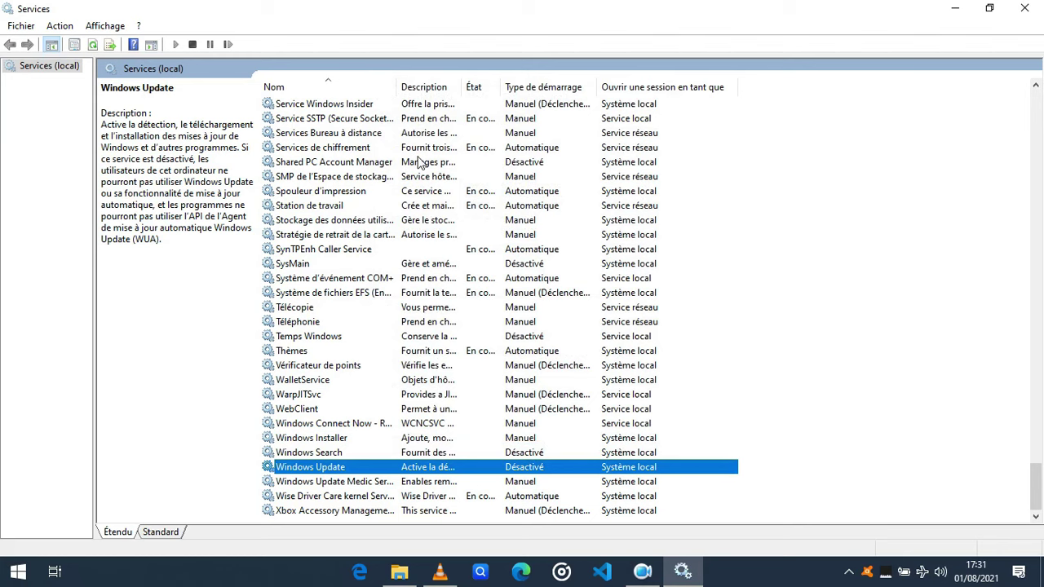
drag(567, 13, 550, 58)
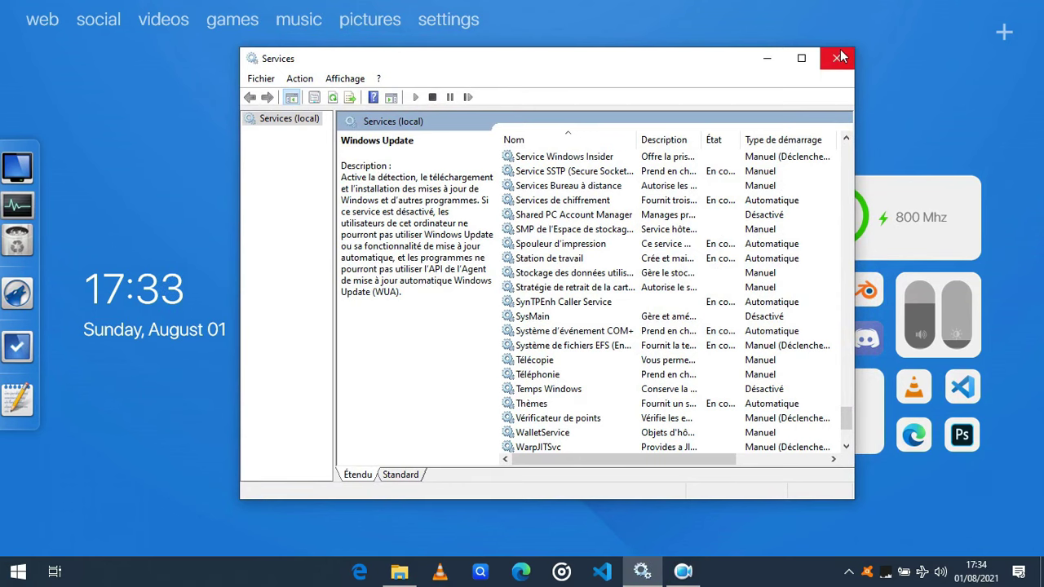
click(837, 57)
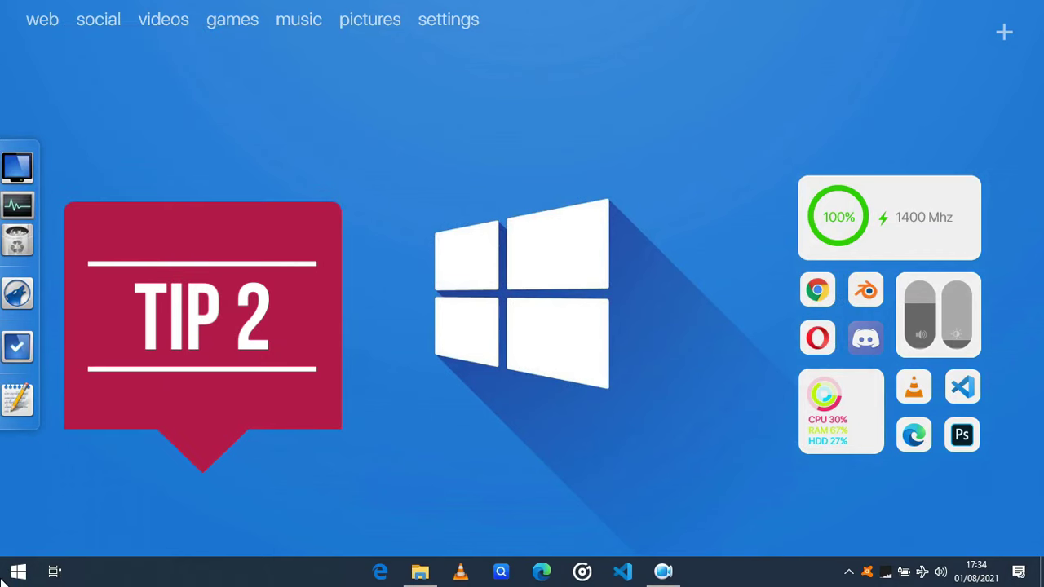
Step: Search Windows for "capot" and open the Control Panel page for changing the lid-closing action
click(3, 577)
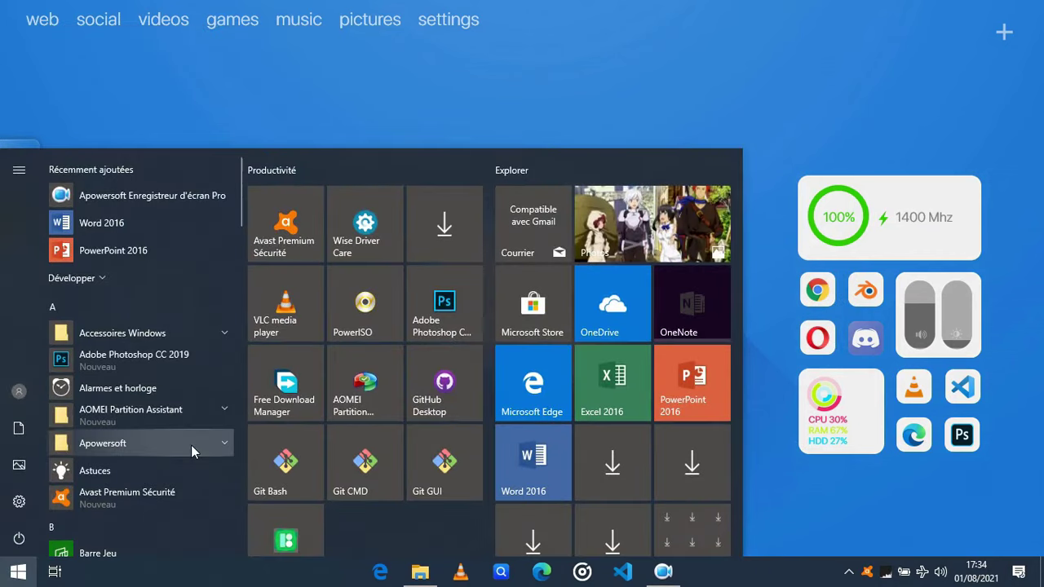
text(capot)
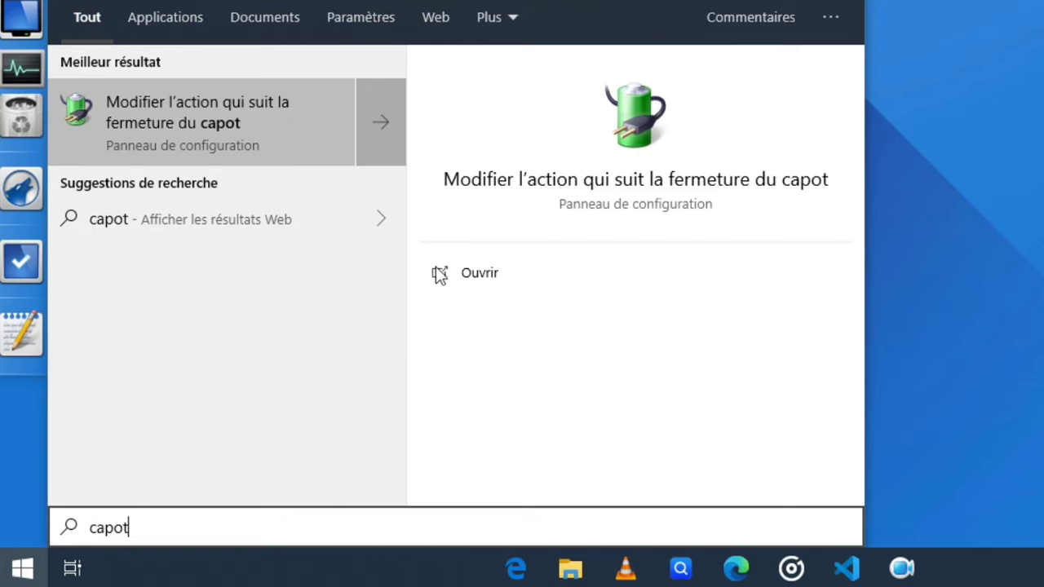
click(485, 282)
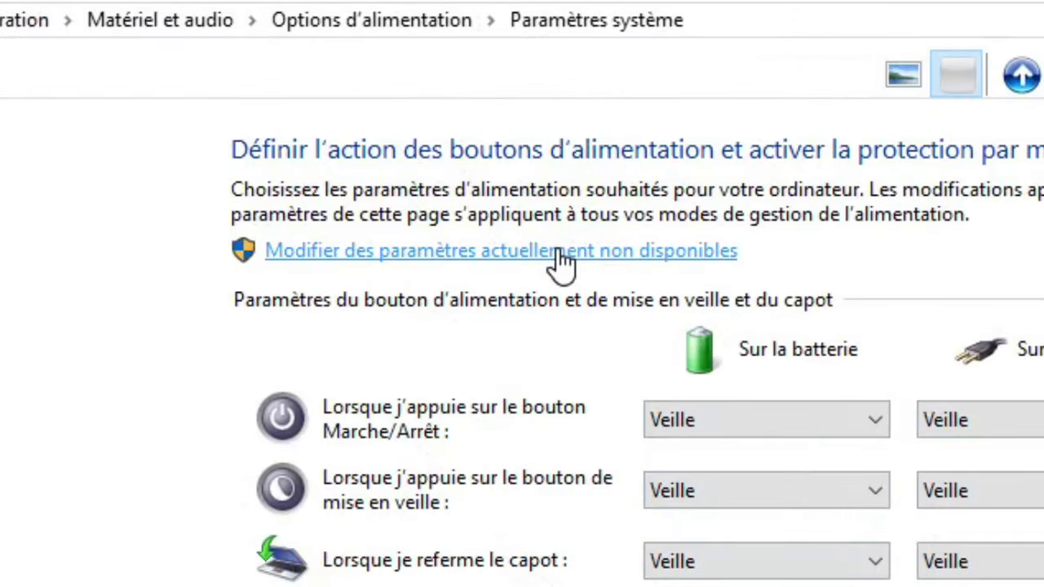
Step: Unlock the unavailable power settings, turn off Activer le démarrage rapide, enable Veille prolongée and save the changes
click(560, 253)
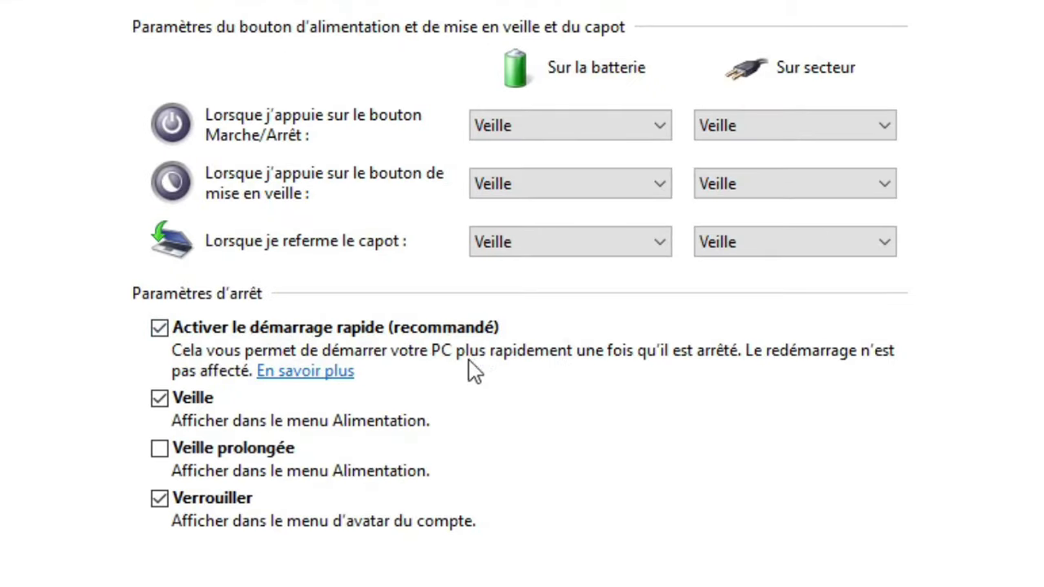
click(191, 334)
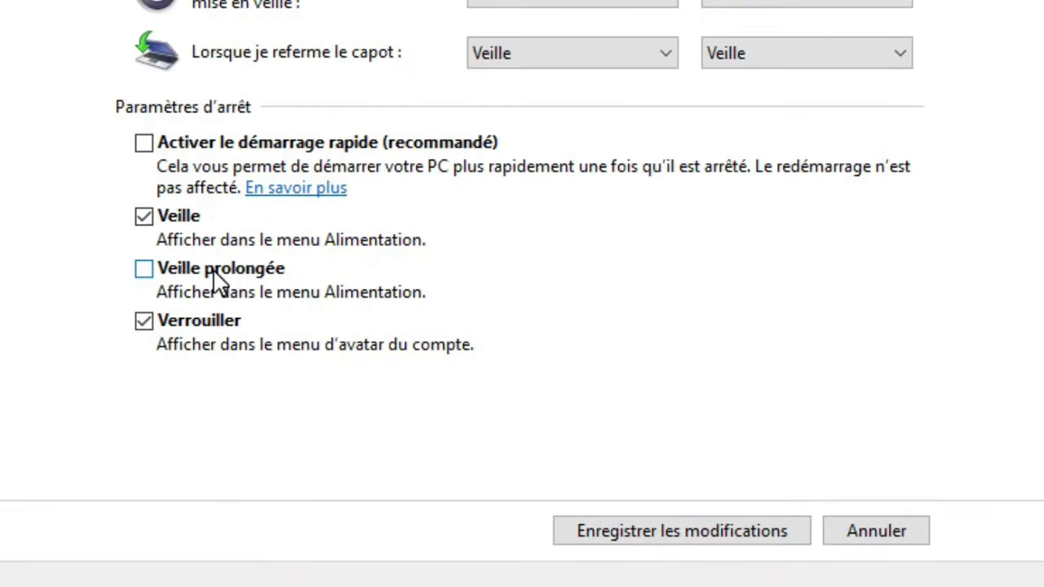
click(216, 273)
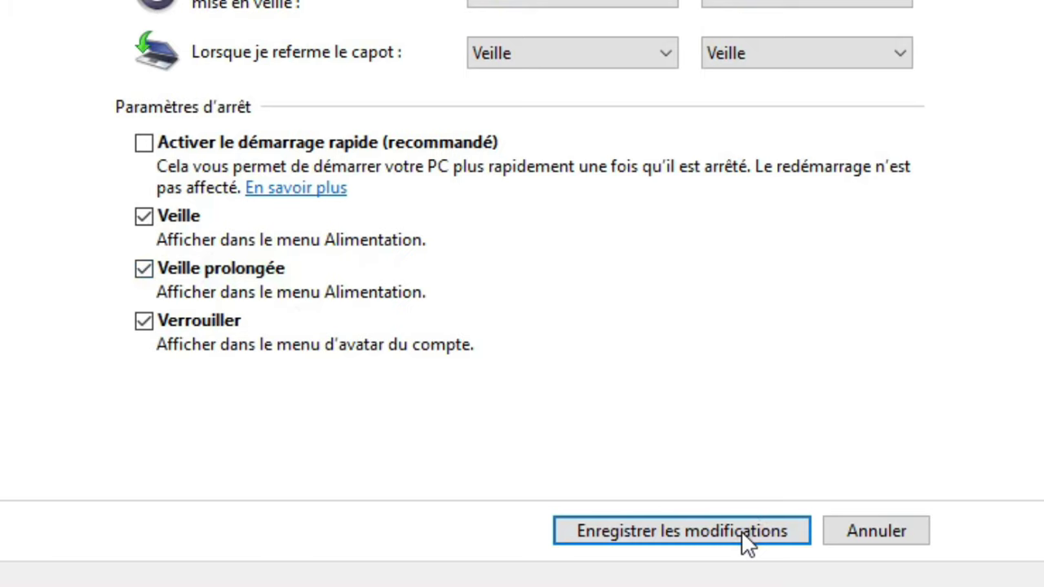
click(678, 535)
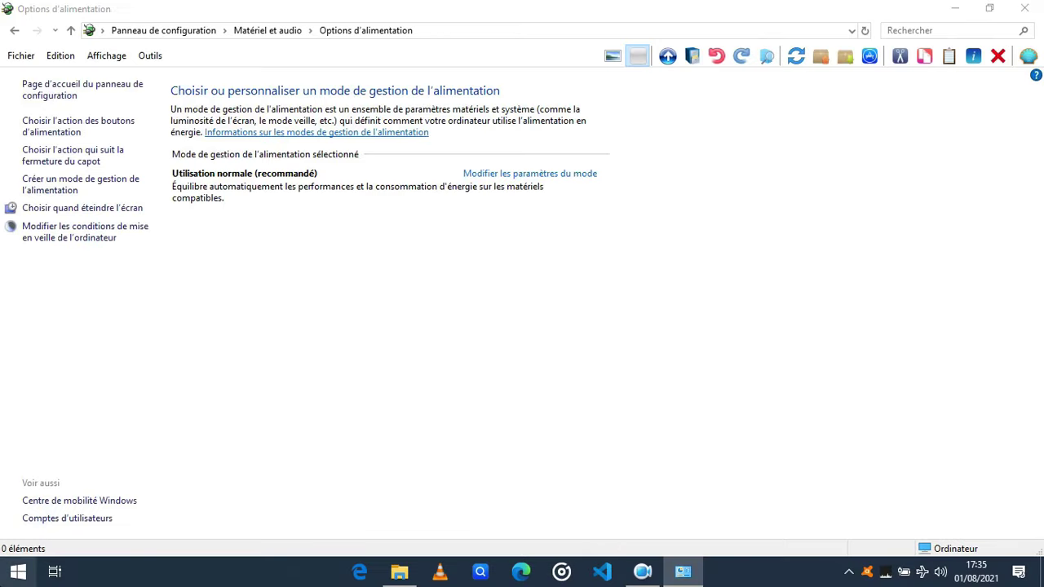
Step: Check the Mettre en veille prolongée entry among the Start menu's power options
click(15, 573)
click(19, 539)
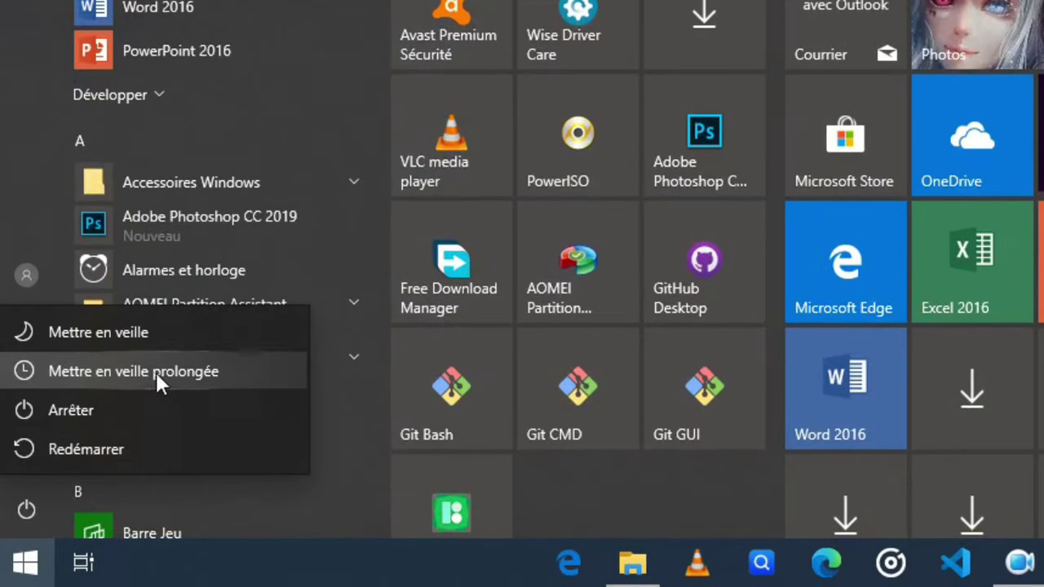
mouse_move(148, 371)
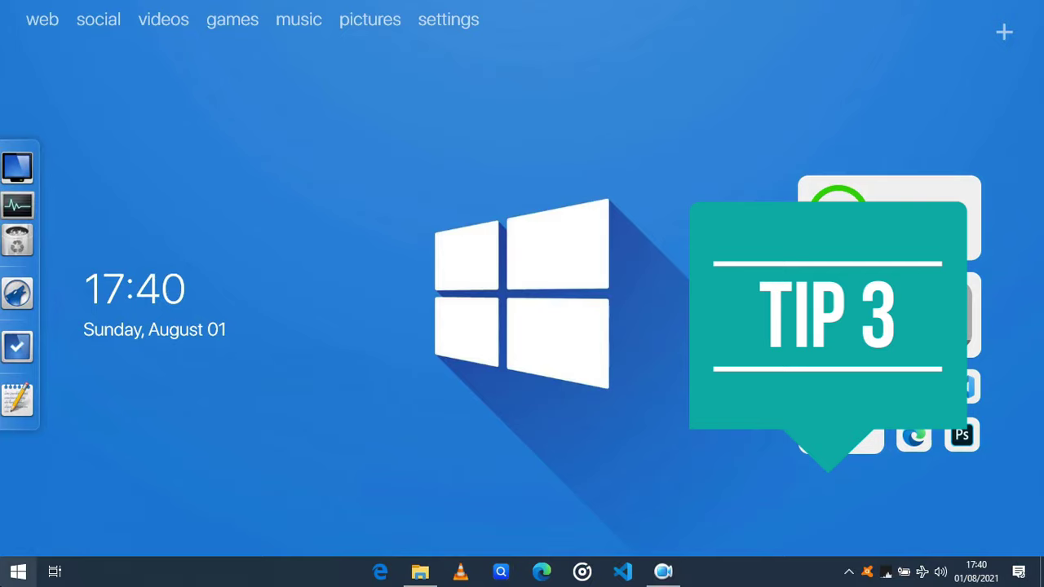
Step: Turn off all four general privacy options under Confidentialité in the Windows settings
click(18, 571)
click(19, 502)
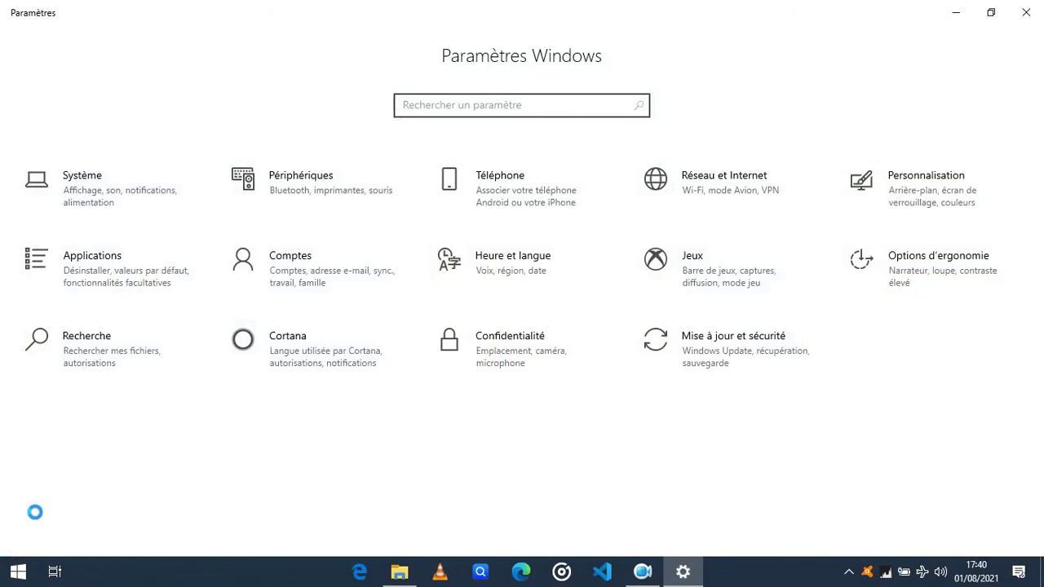
click(503, 351)
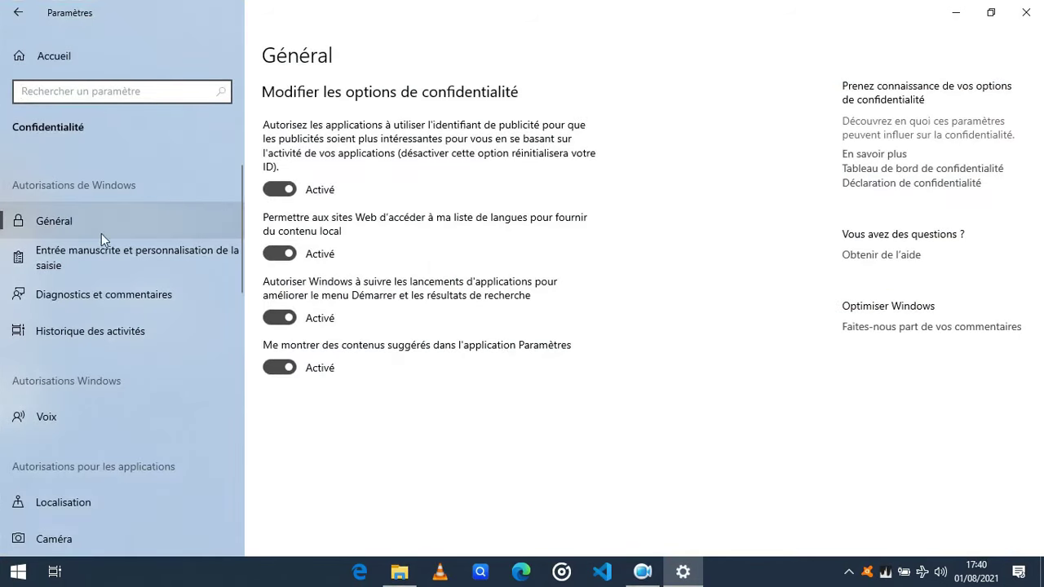
click(286, 192)
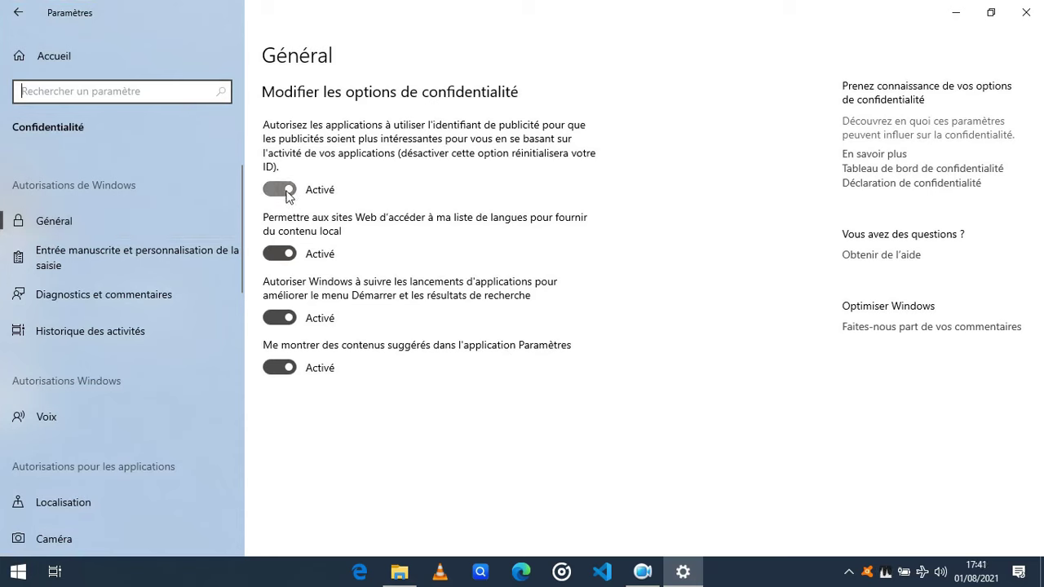
click(287, 255)
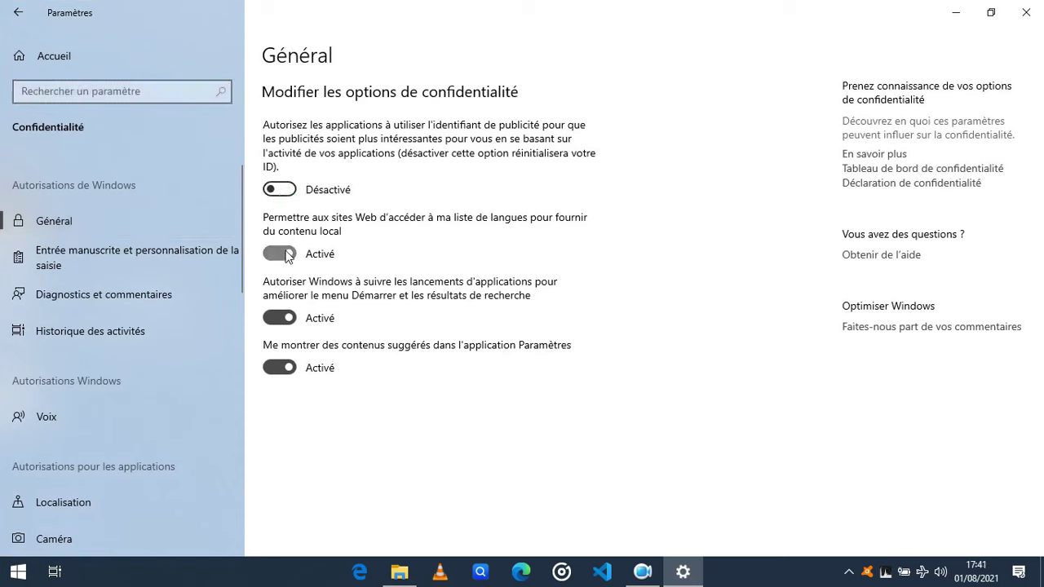
click(292, 319)
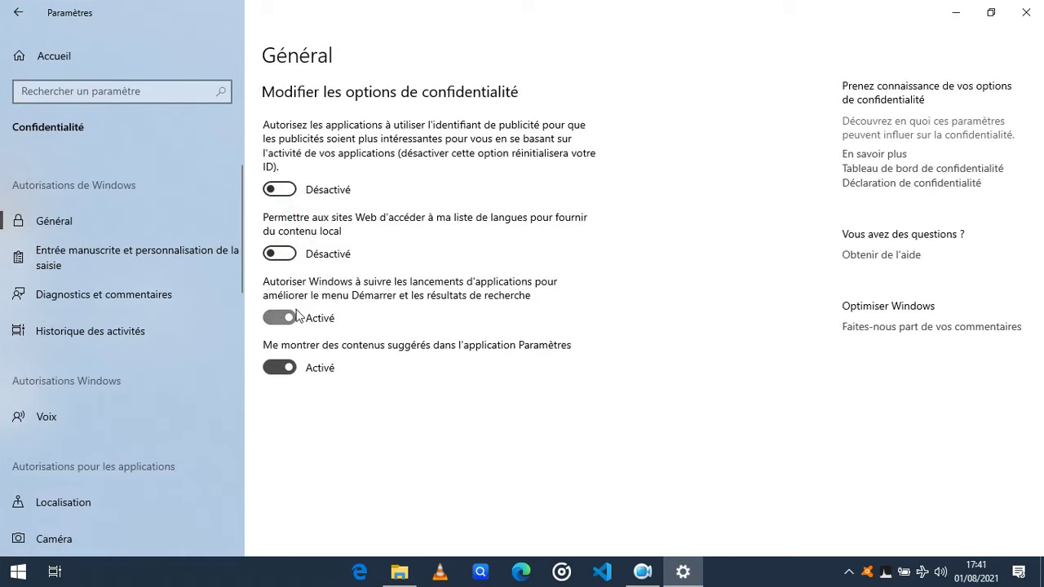
click(287, 368)
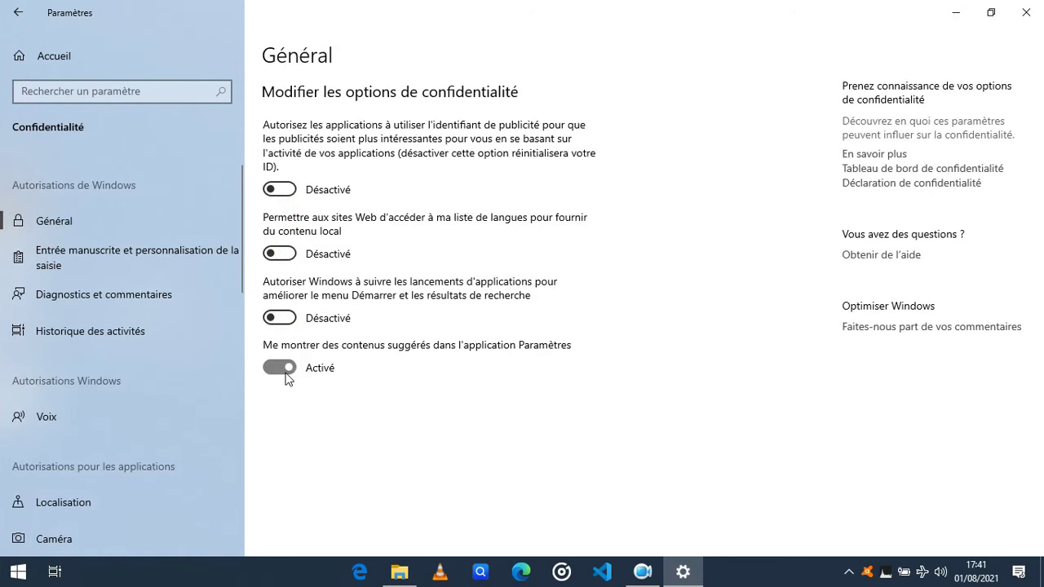
Step: Turn off access to location services for this device in the Localisation privacy settings
click(59, 504)
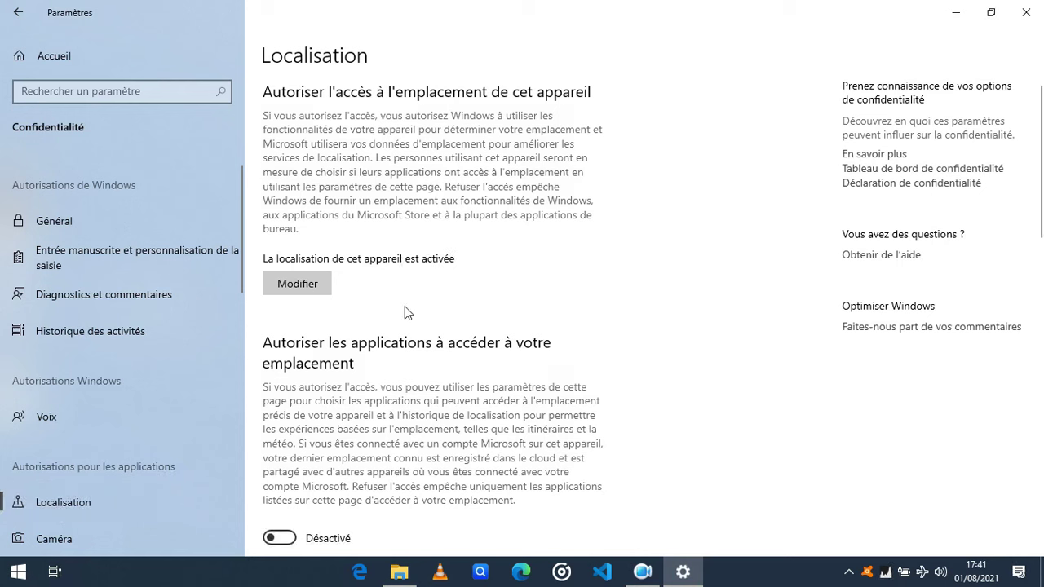
click(306, 288)
click(245, 225)
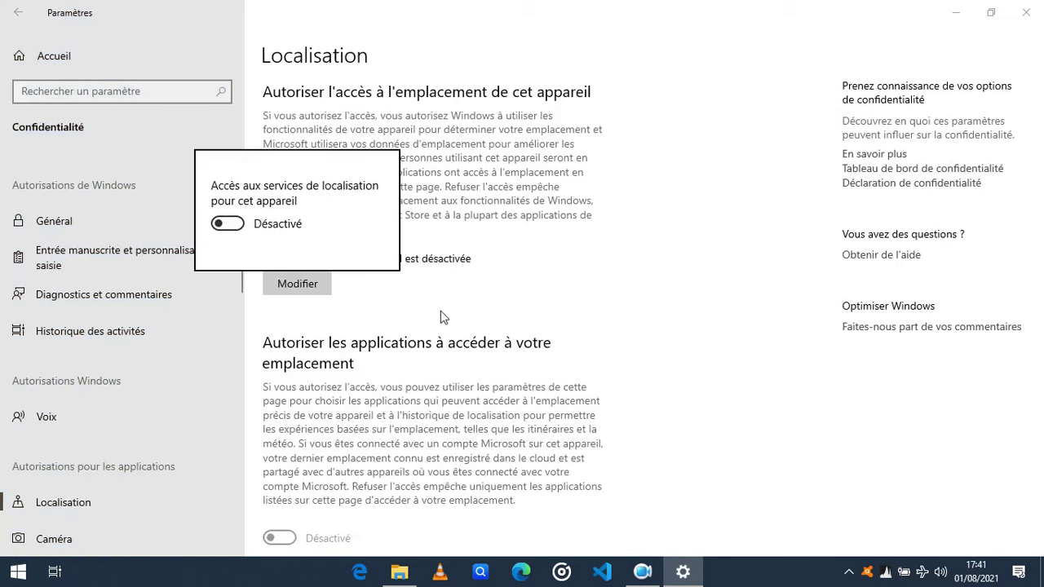
click(383, 319)
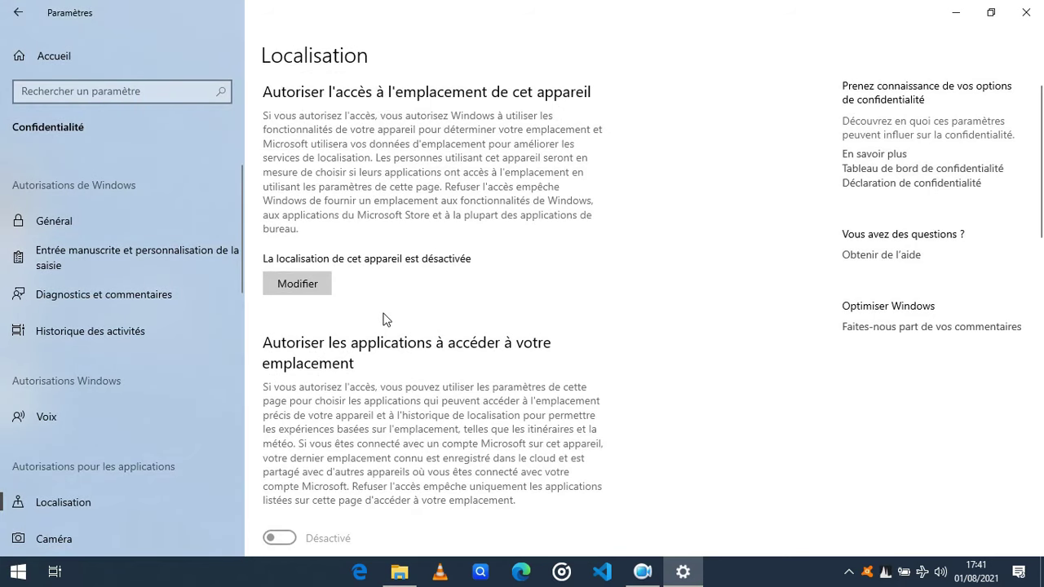
Step: Clear this device's location history and review which apps can access the exact location
scroll(383, 319, down, 5)
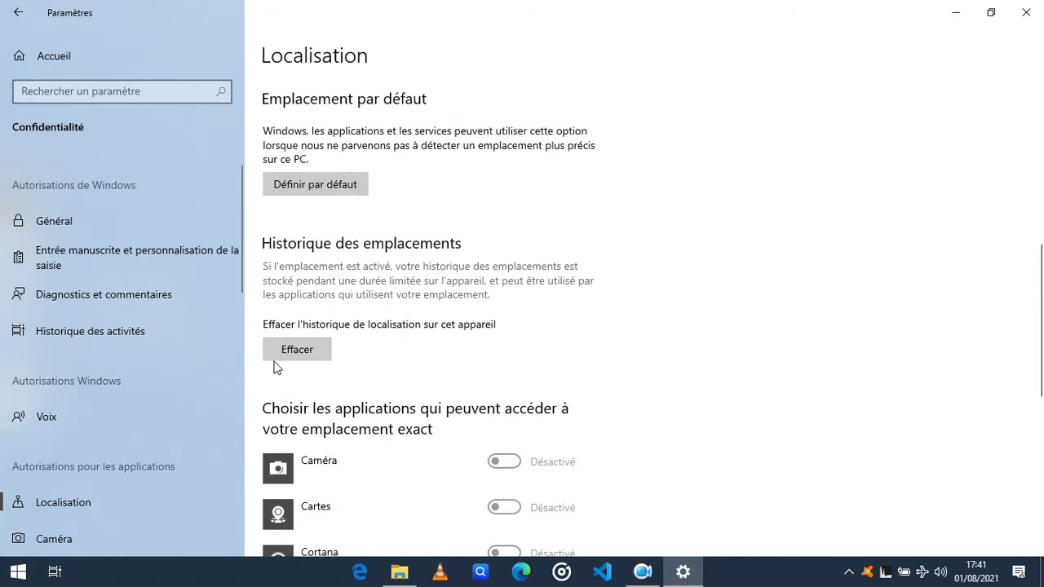
click(298, 350)
scroll(509, 376, down, 4)
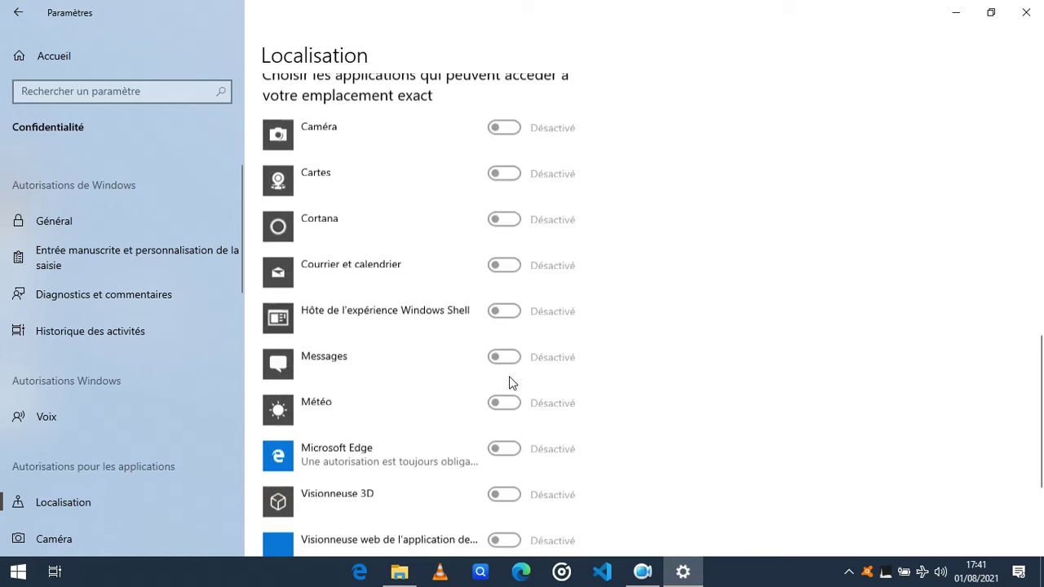
scroll(349, 481, down, 3)
Step: Turn off permission for apps to run in the background under Applications en arrière-plan and leave the Settings window
scroll(59, 444, down, 8)
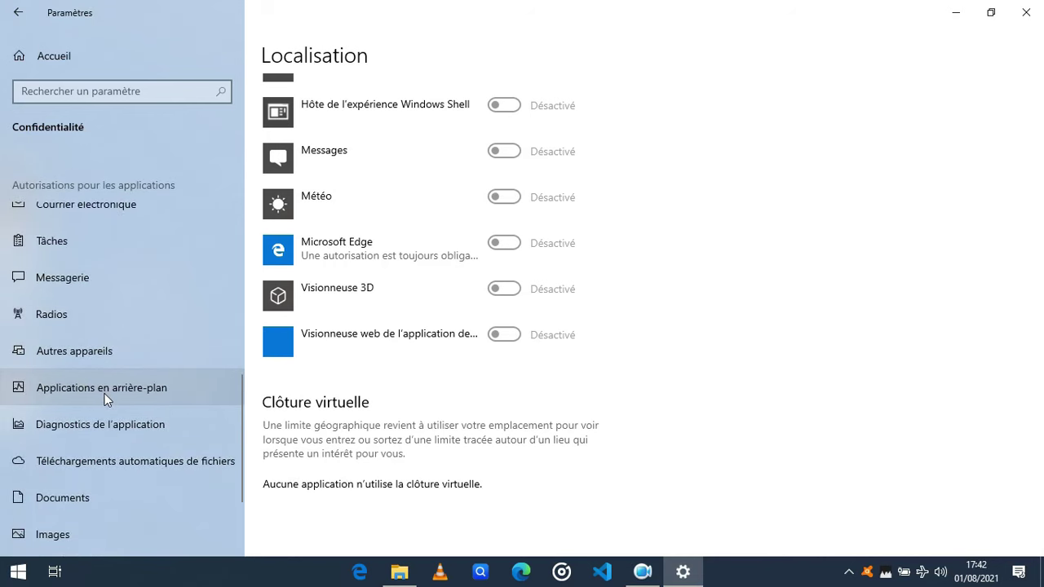
click(104, 396)
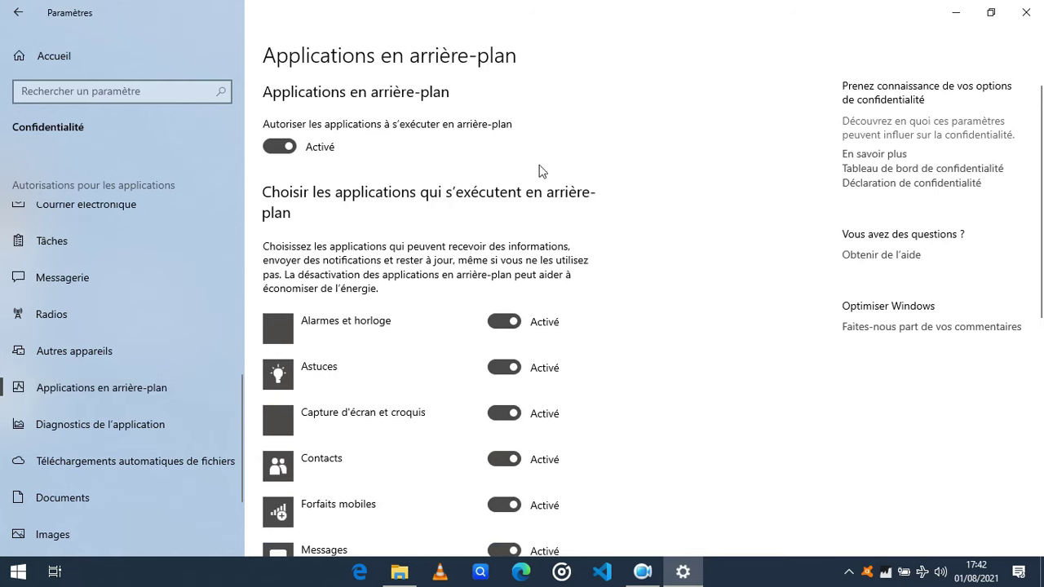
click(291, 153)
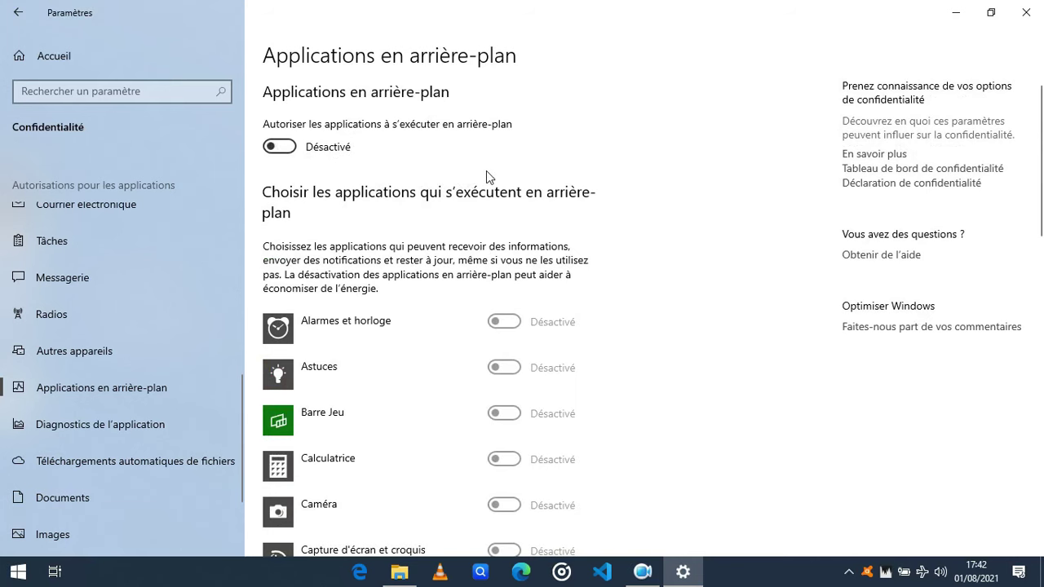
drag(571, 12, 636, 65)
click(834, 71)
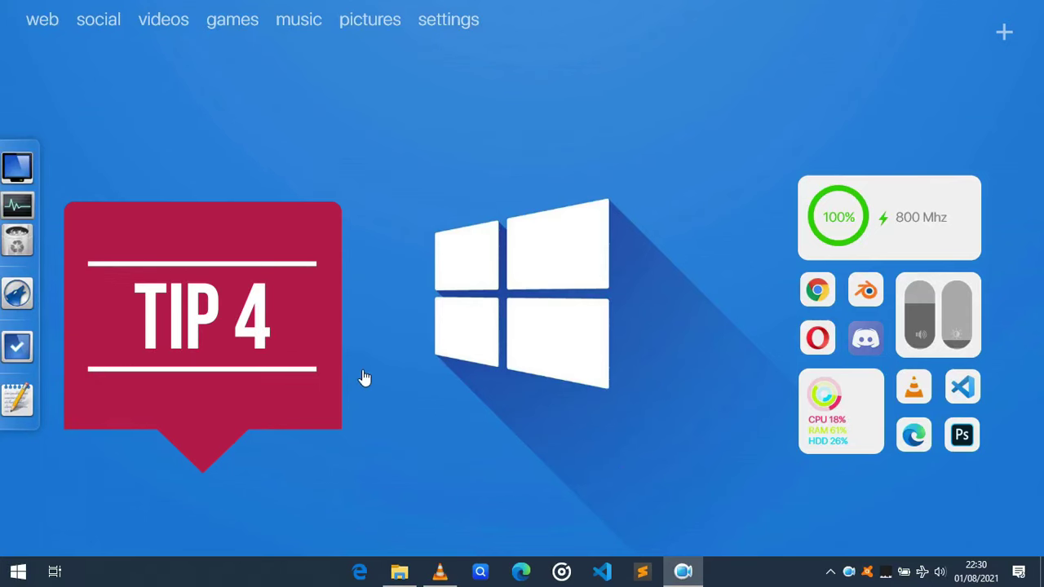
Step: Open the Task Manager and show its list of startup programs
right_click(299, 572)
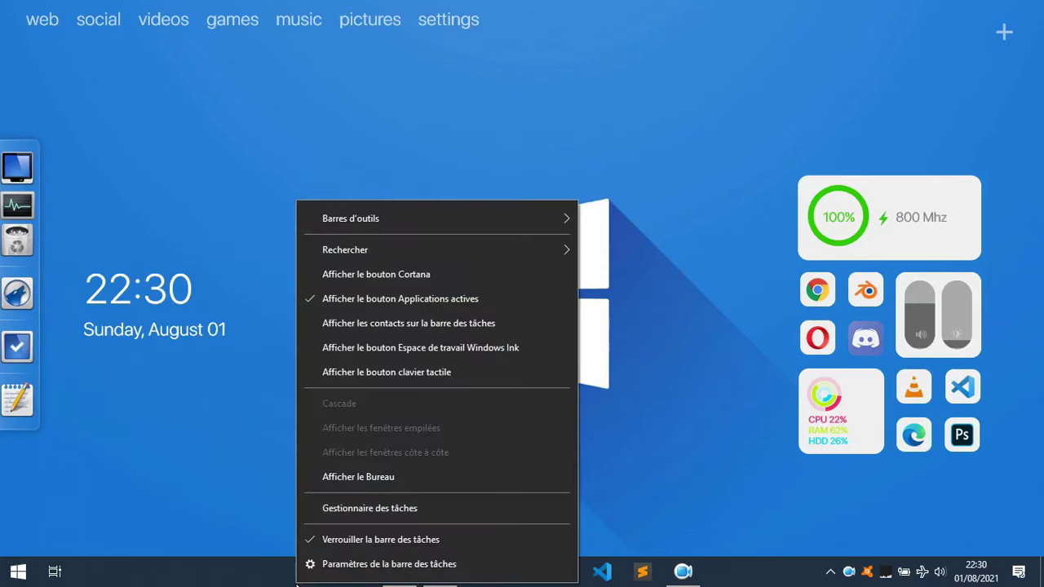
click(372, 509)
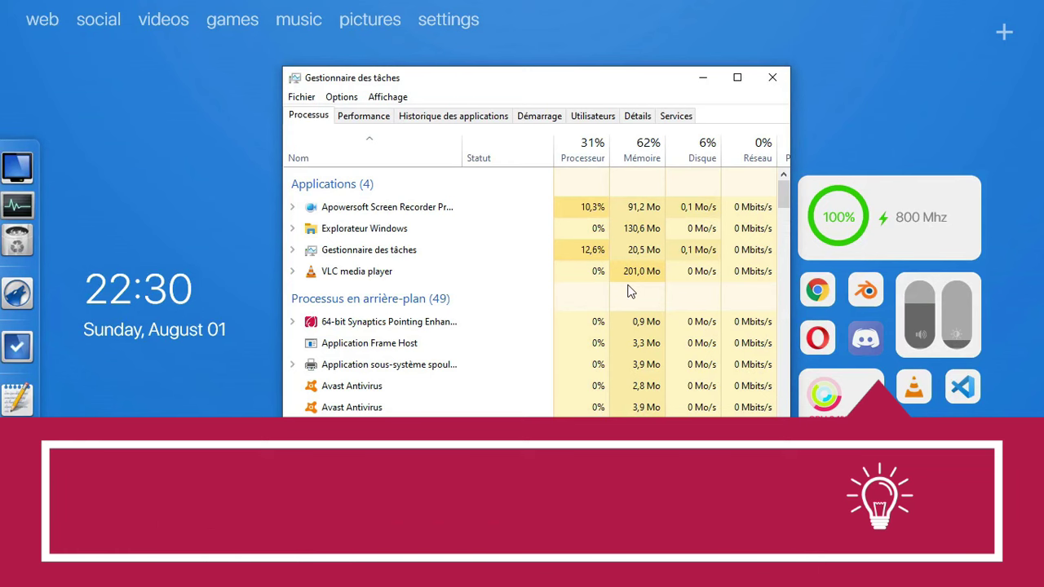
scroll(632, 289, down, 3)
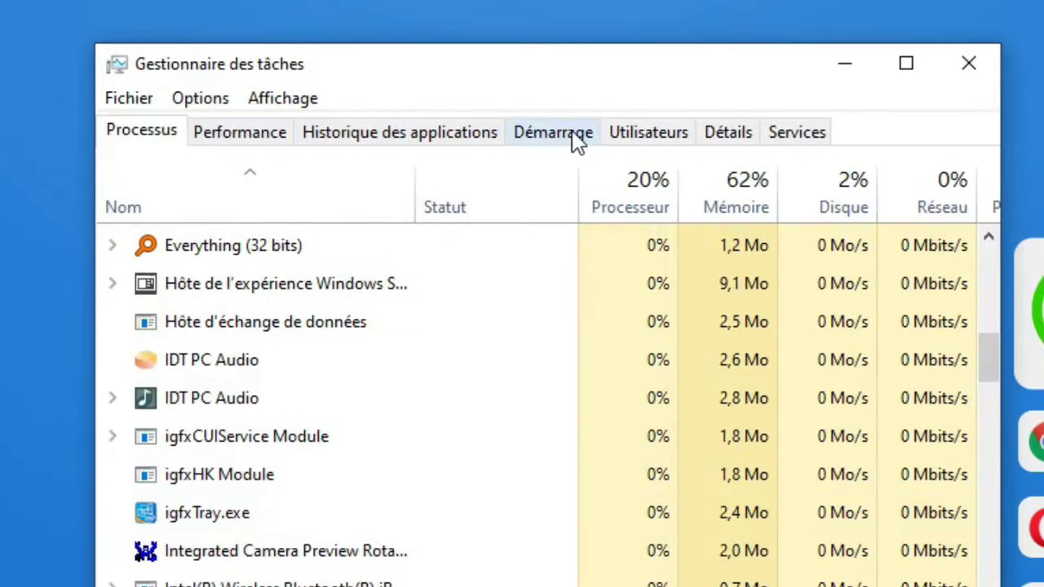
click(545, 119)
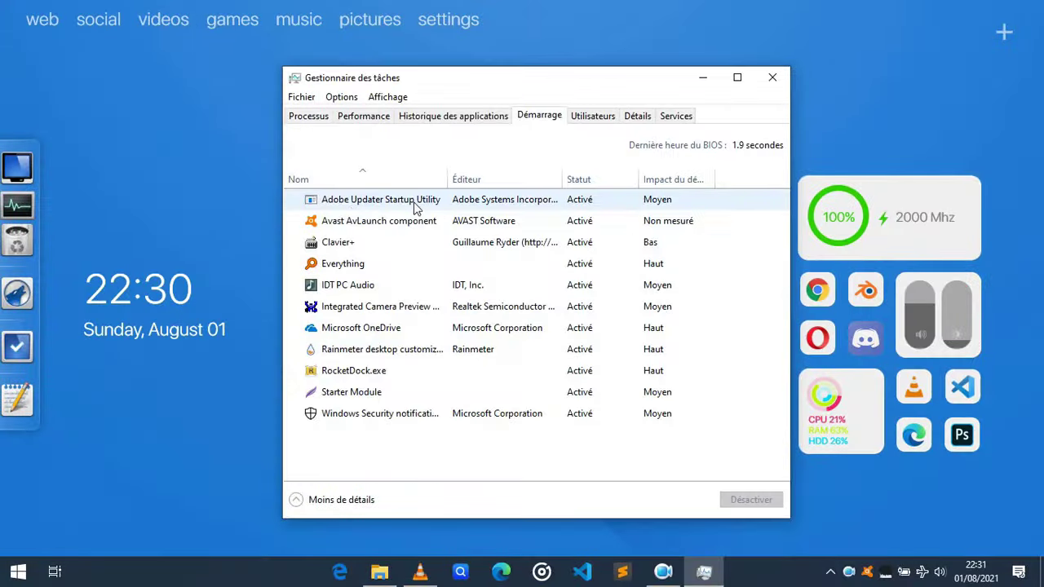
Step: Disable Adobe Updater Startup Utility and Microsoft OneDrive in the startup program list
click(395, 203)
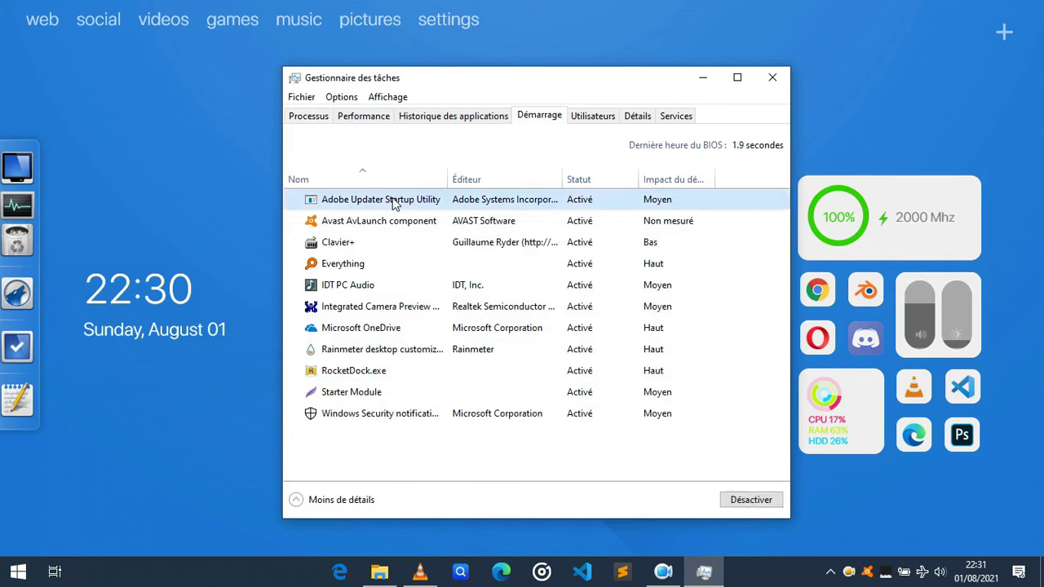
right_click(396, 203)
click(414, 211)
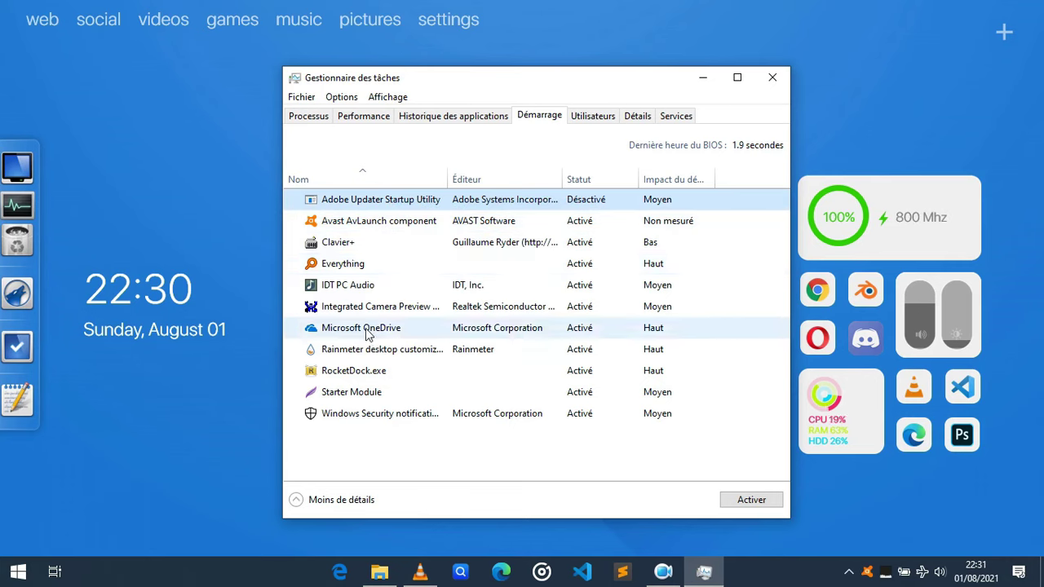
right_click(389, 333)
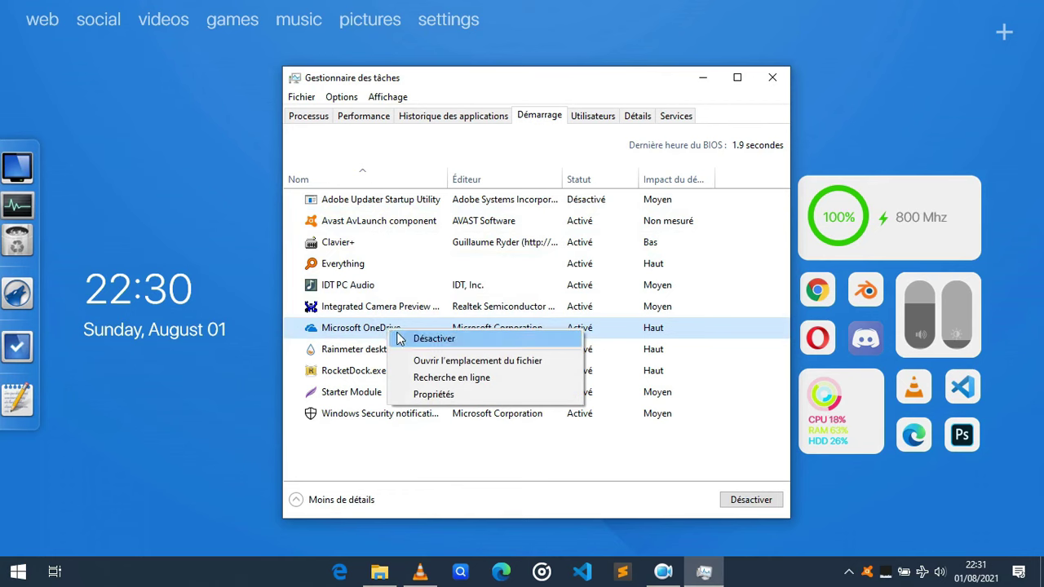
click(433, 338)
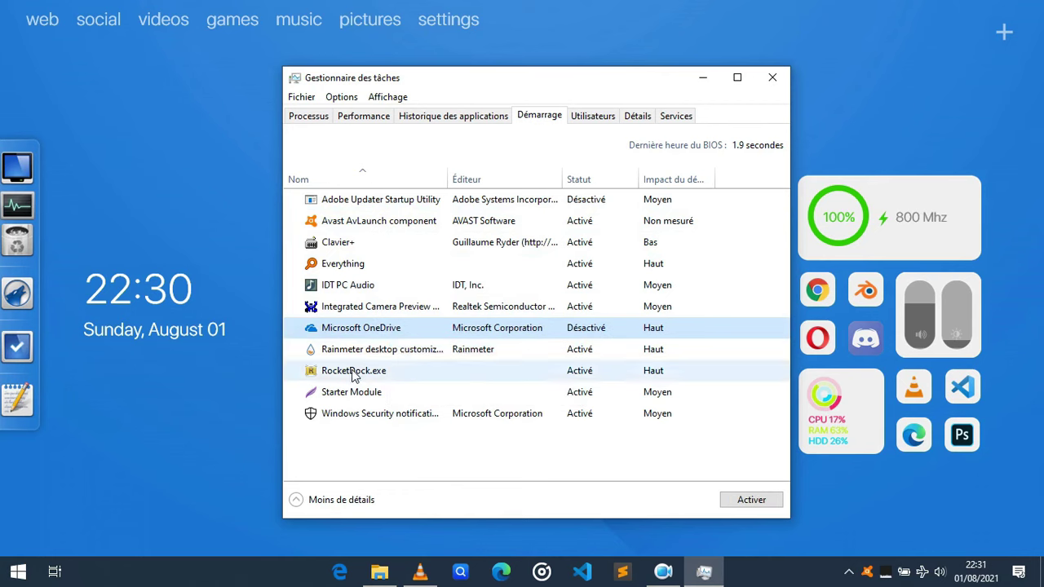
click(347, 418)
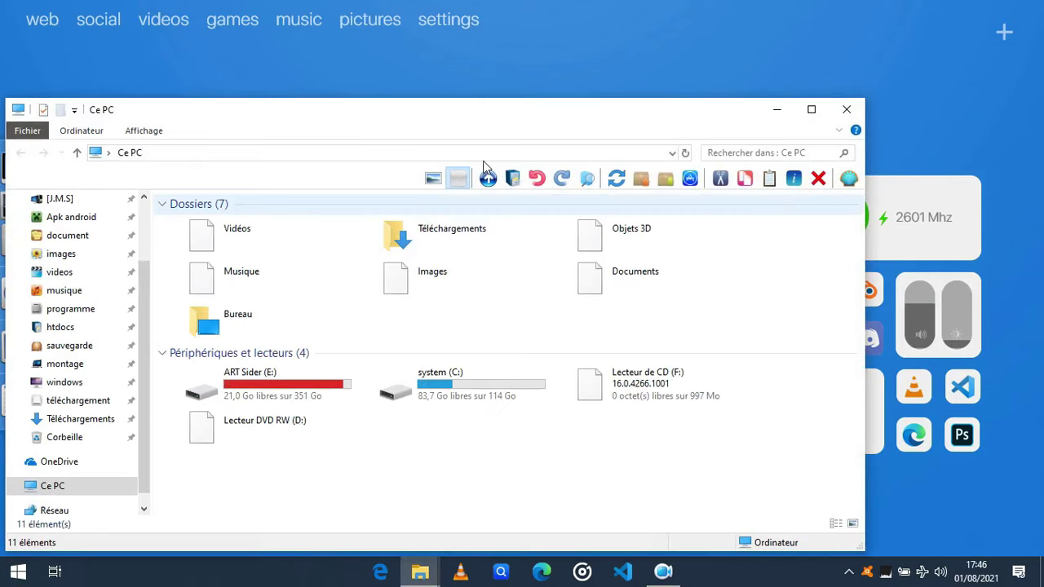
Step: Turn off file content indexing in the properties of the system (C:) drive in Ce PC and apply the change
drag(459, 127, 513, 23)
click(435, 248)
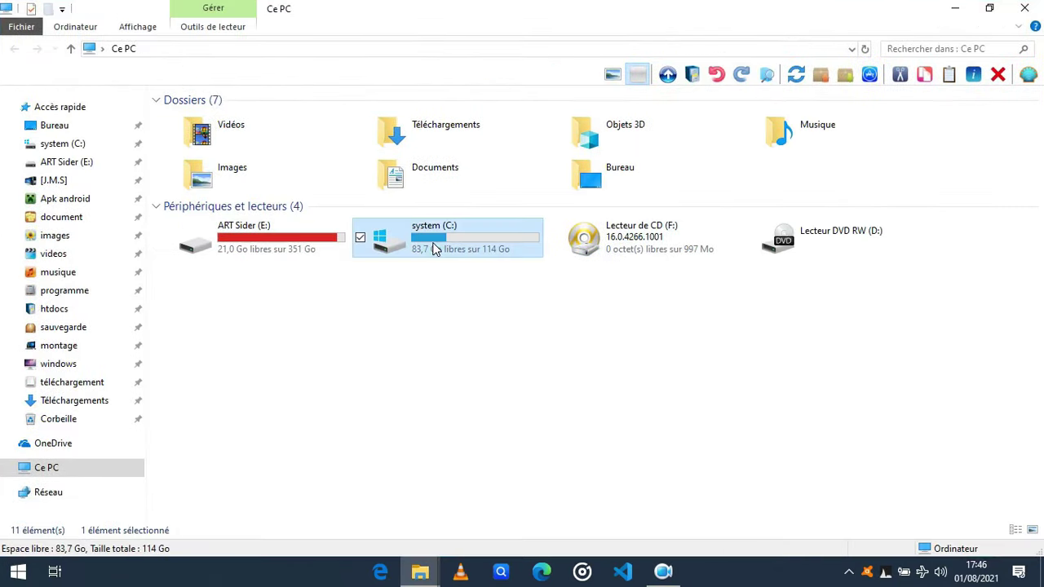
right_click(435, 248)
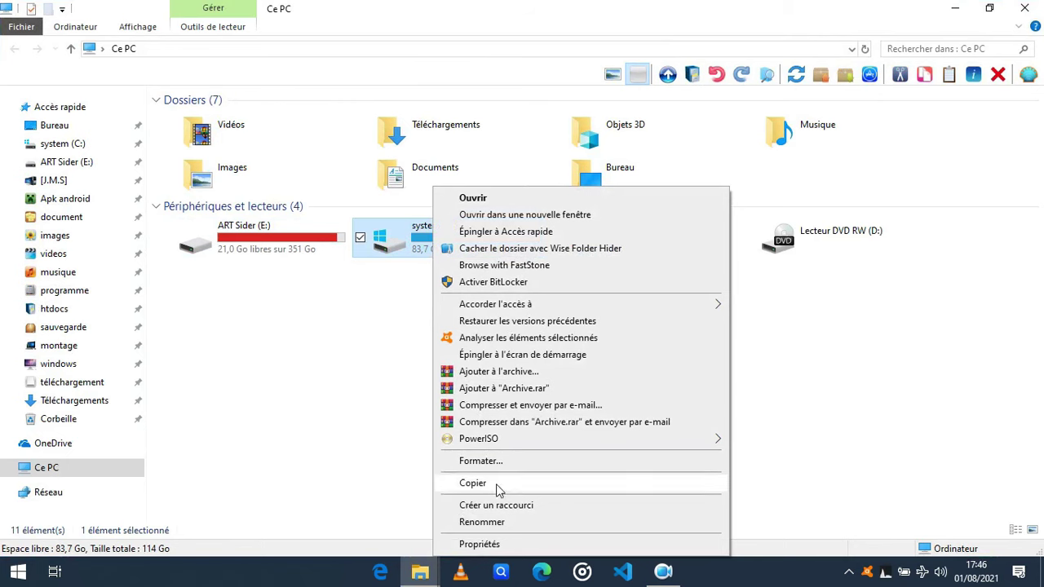
click(477, 543)
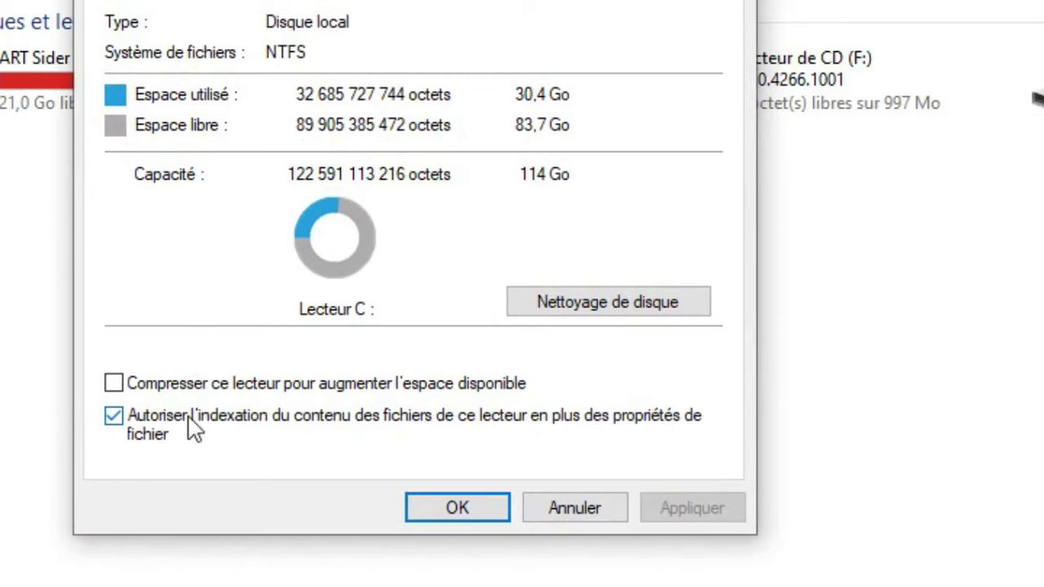
click(147, 423)
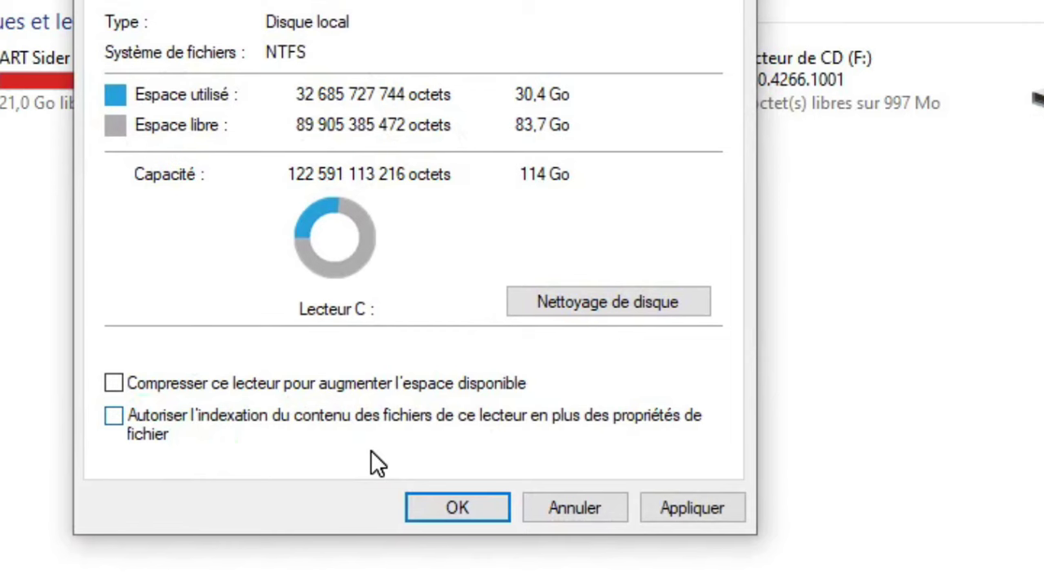
key(alt+a)
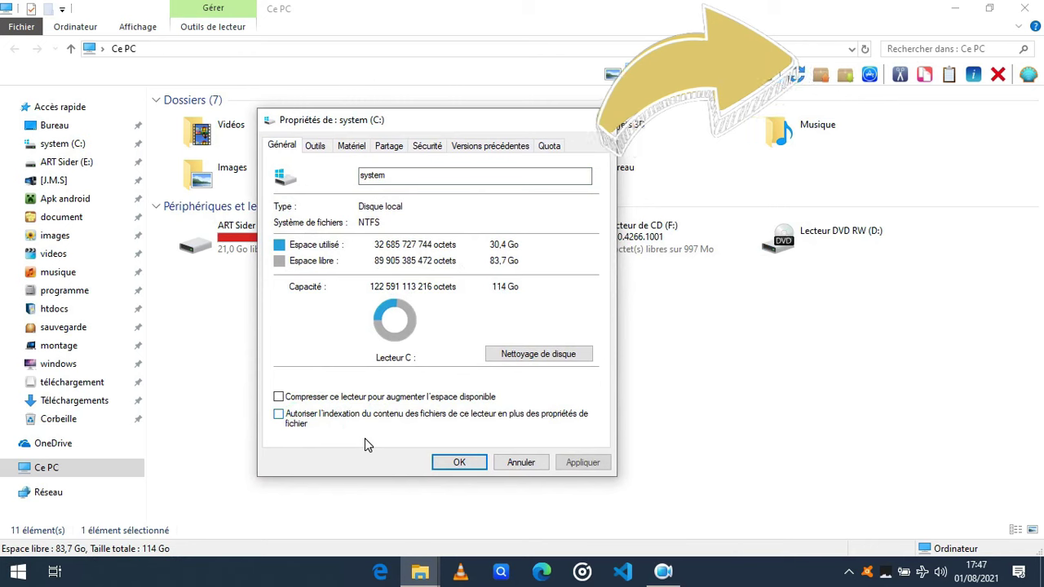
Step: Apply the indexing change to drive C:\, its subfolders and files with administrator rights, ignoring all file attribute errors
click(364, 438)
click(580, 462)
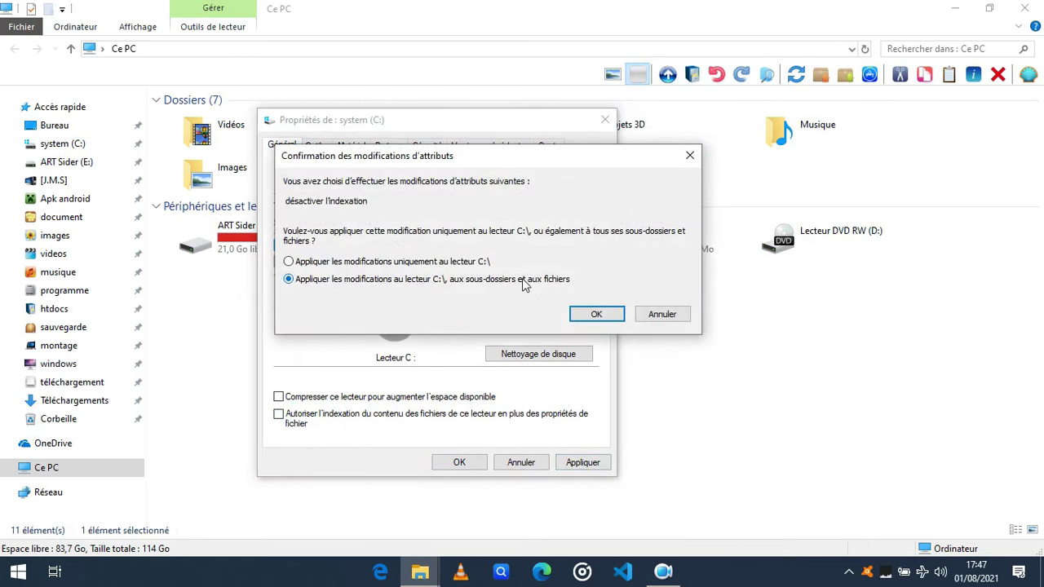
click(596, 315)
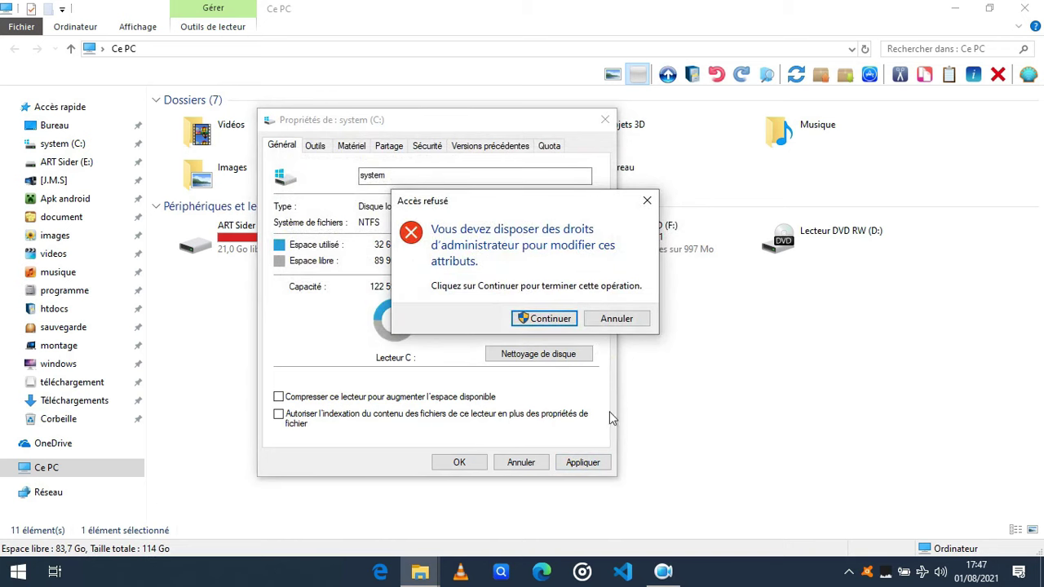
click(542, 320)
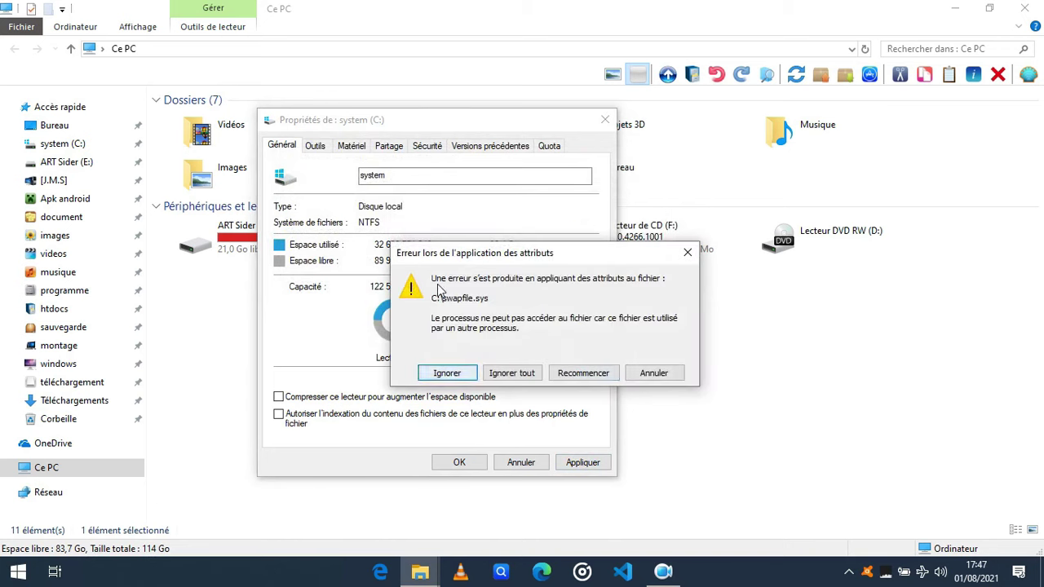
click(512, 375)
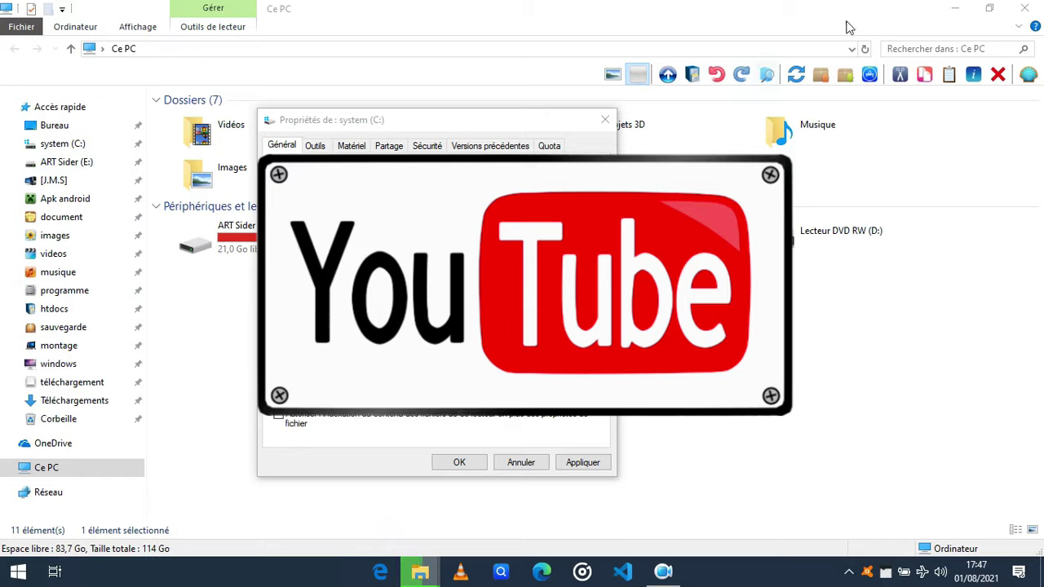
Step: Minimize the Ce PC window and, once the attribute processing is done, accept and close the system (C:) properties
click(953, 8)
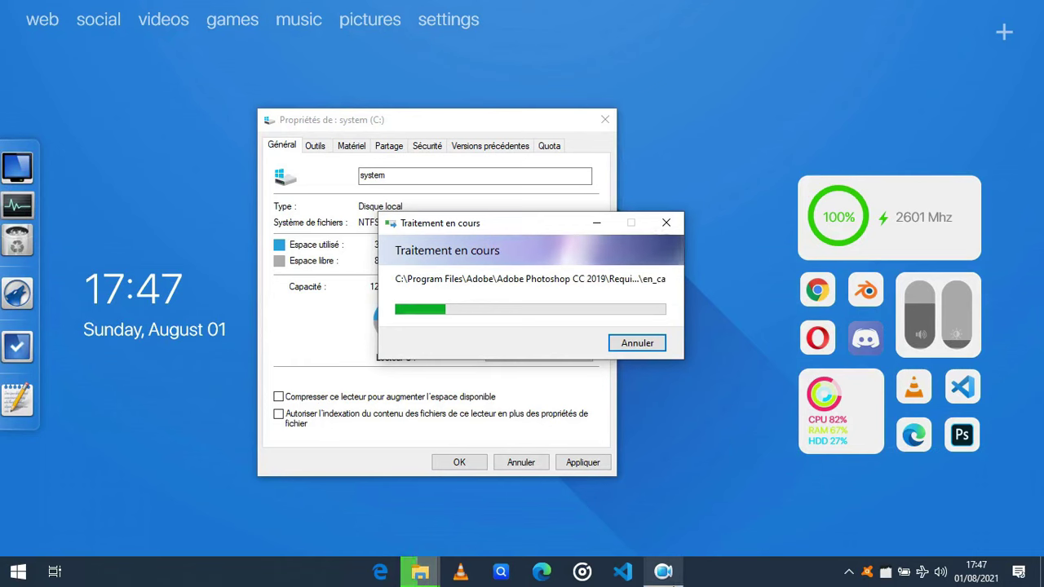
click(664, 572)
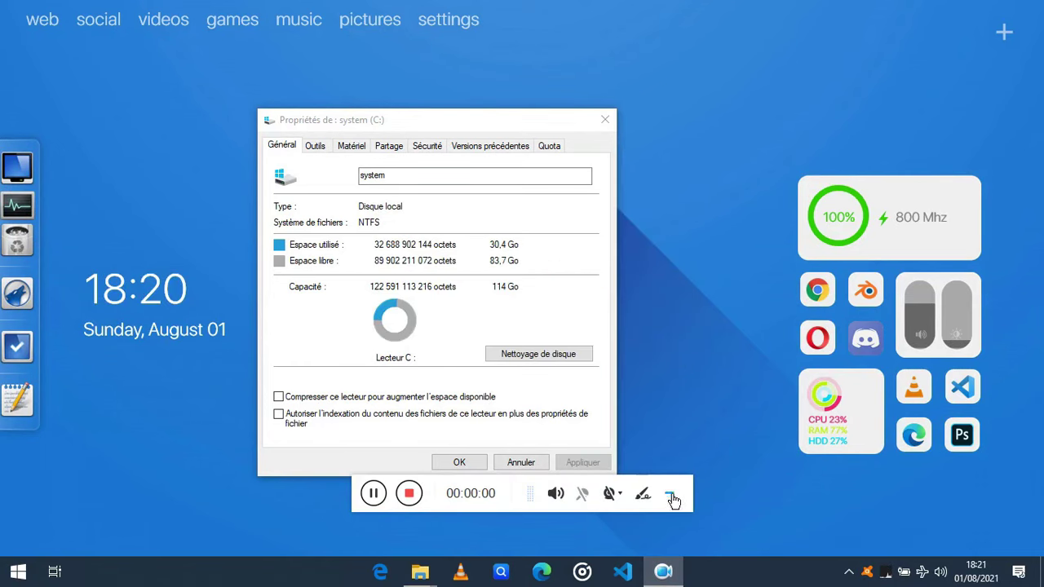
click(670, 493)
click(458, 463)
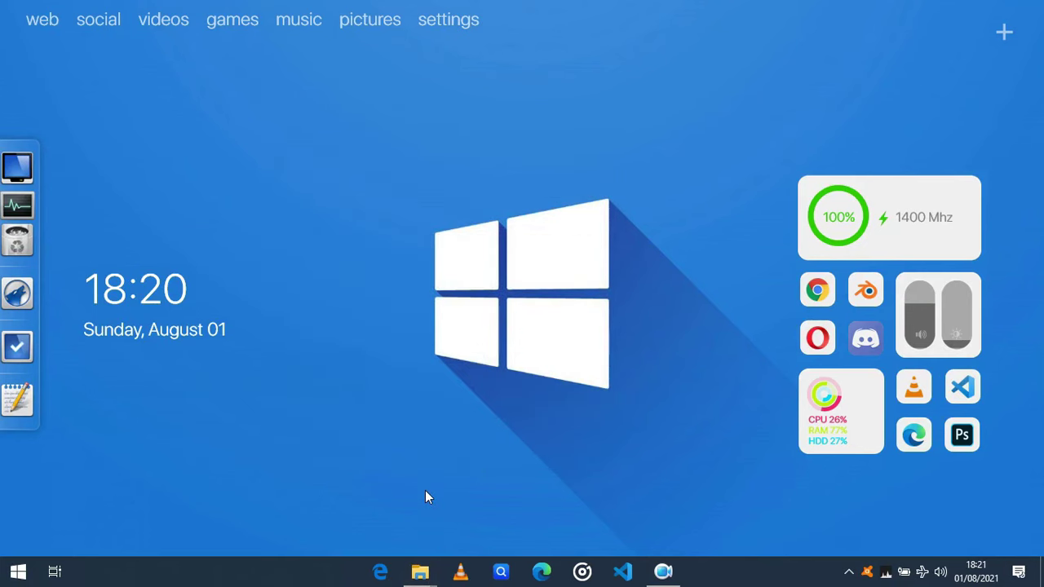
Step: Check the file content indexing option in the properties of the ART Sider (E:) drive and close them
mouse_move(420, 571)
click(484, 515)
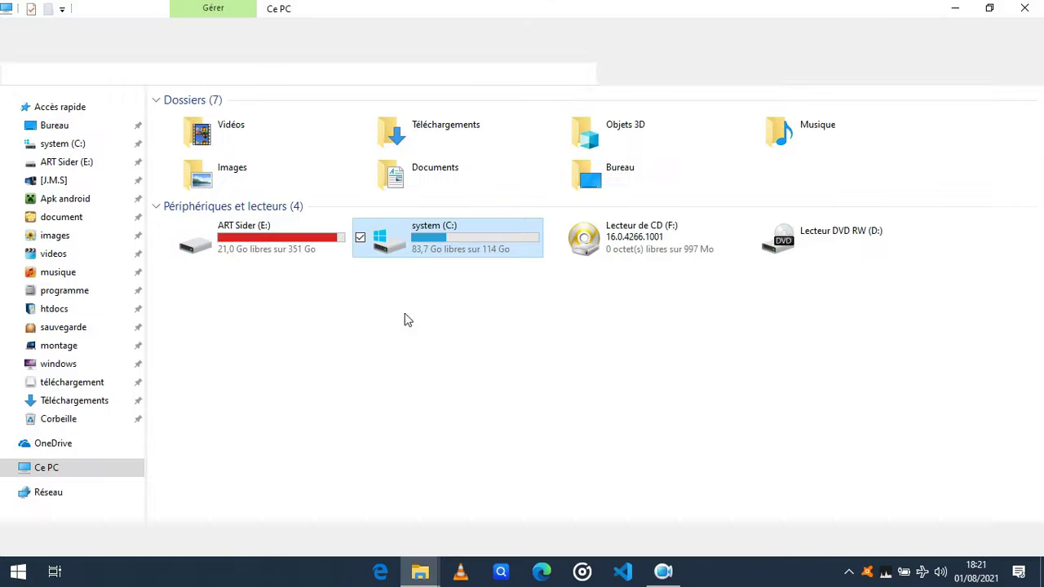
click(264, 236)
right_click(263, 237)
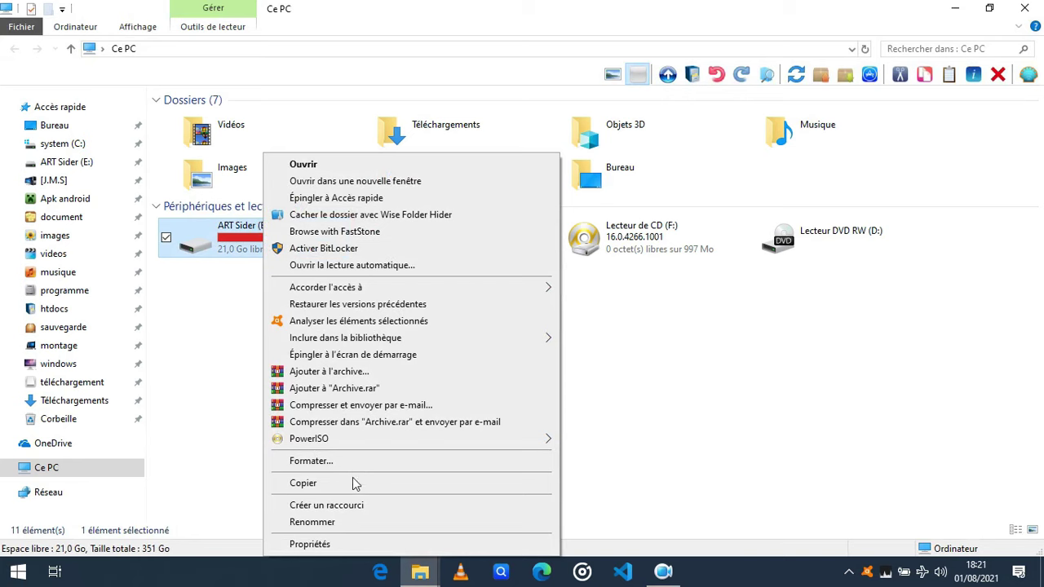
click(356, 544)
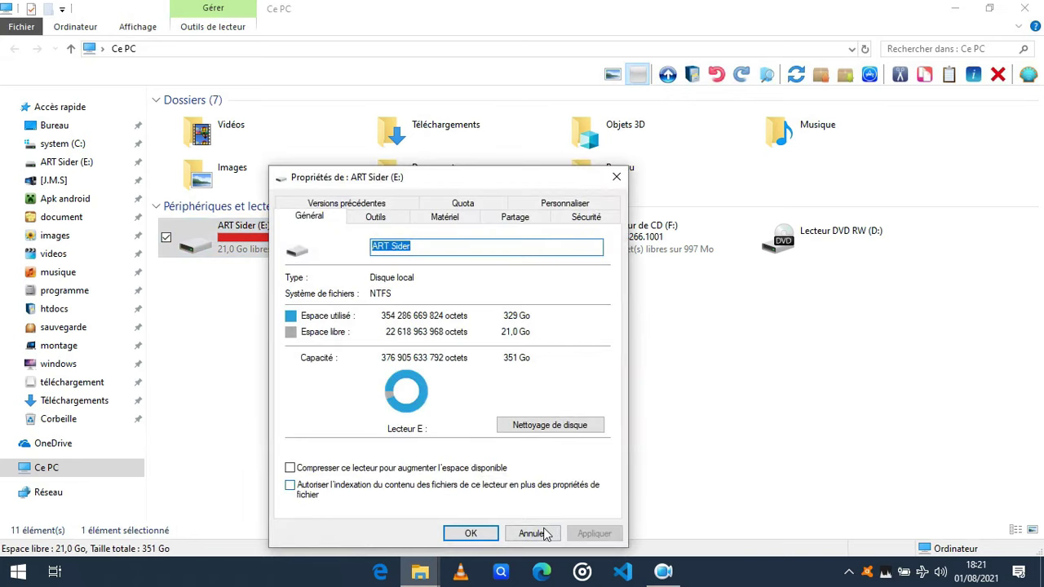
click(471, 533)
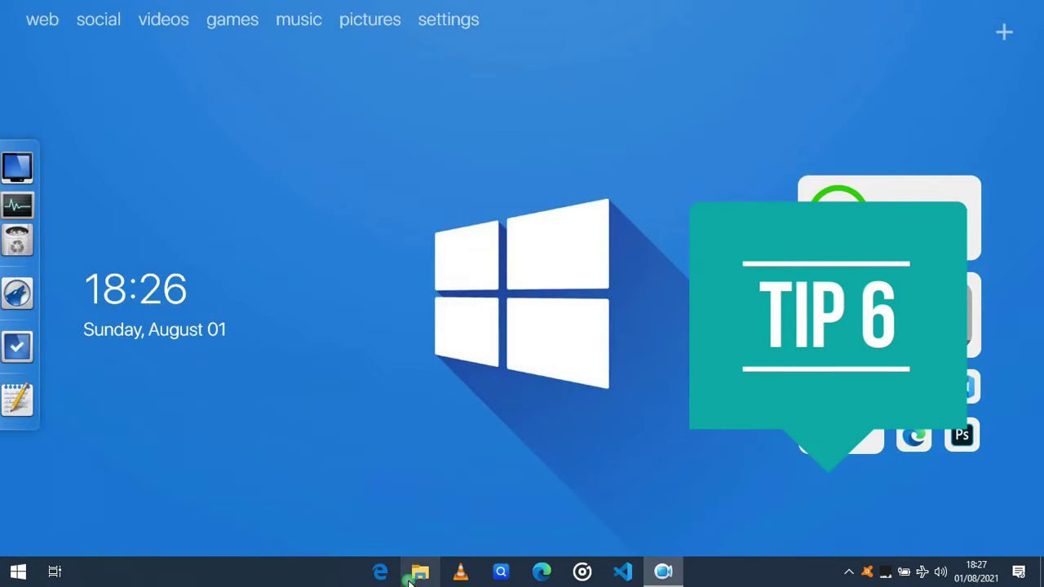
Step: Open a new File Explorer window on Ce PC and show the properties of the ART Sider (E:) drive
key(super+e)
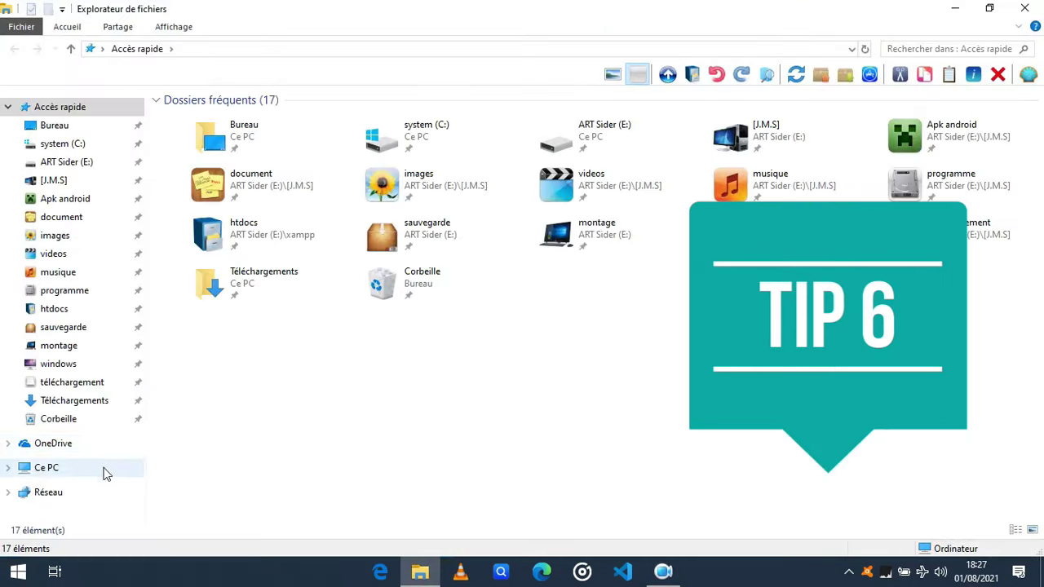
click(90, 475)
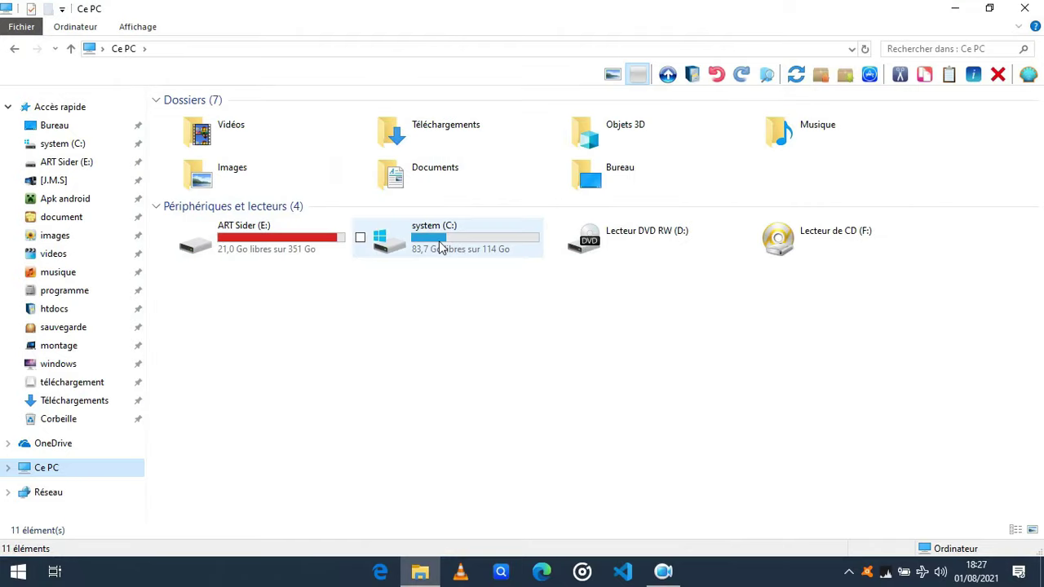
right_click(299, 236)
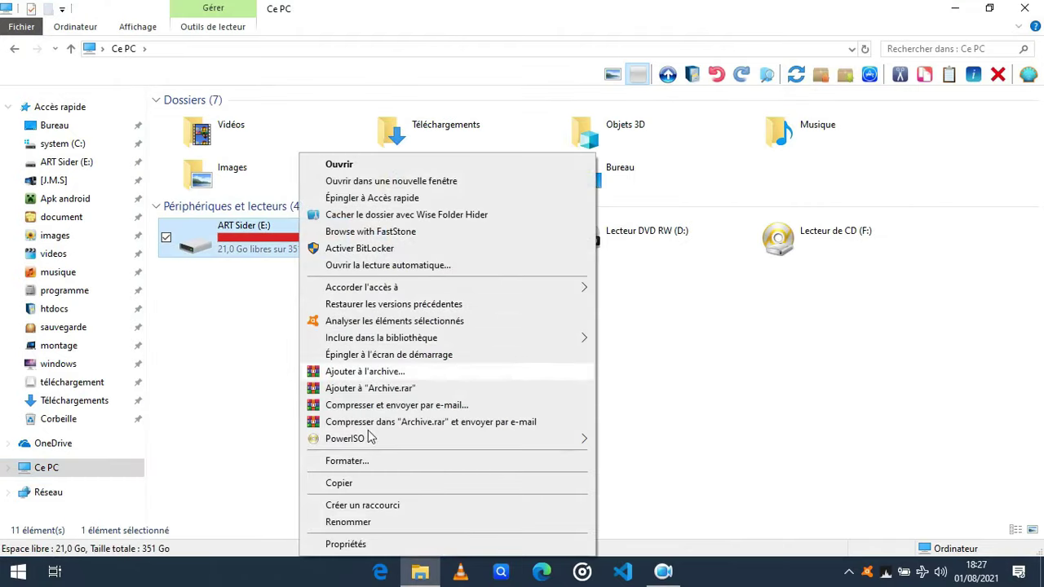
click(348, 544)
drag(515, 180, 411, 80)
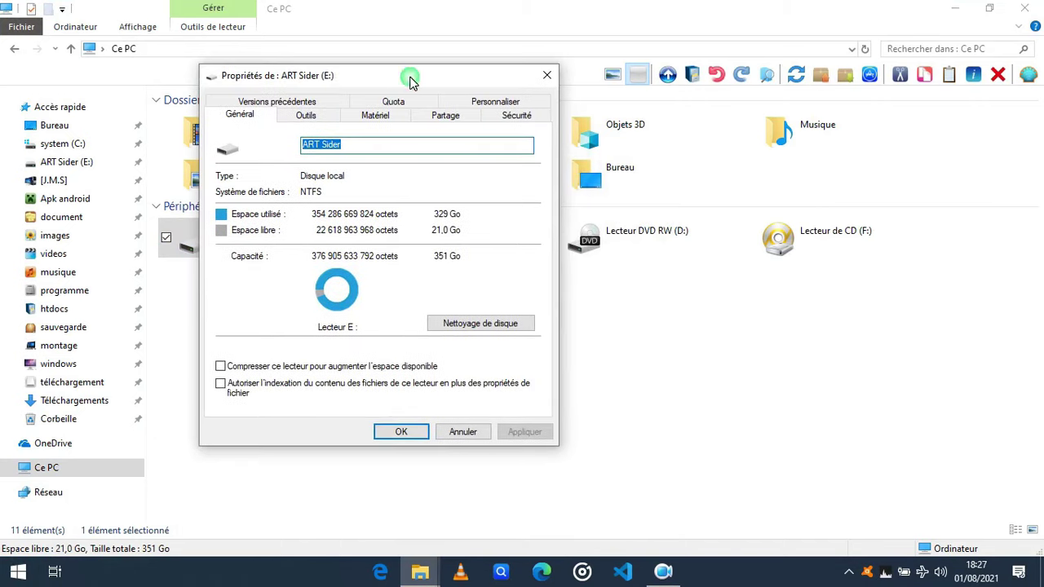
Step: Open the drive optimization tool from the drive's properties, then analyse the system (C:) drive and start optimizing it
click(307, 115)
click(501, 259)
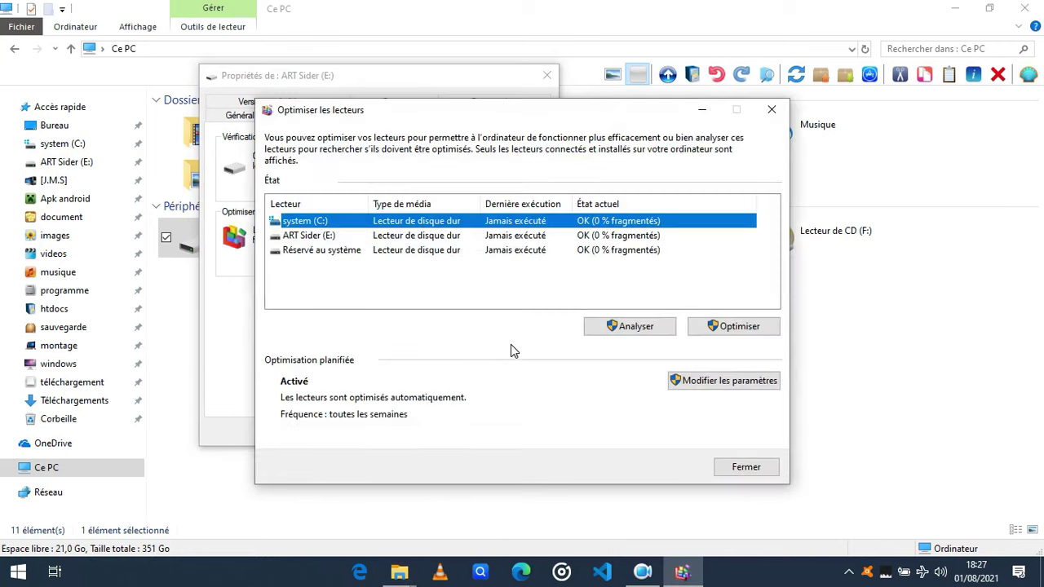
click(632, 326)
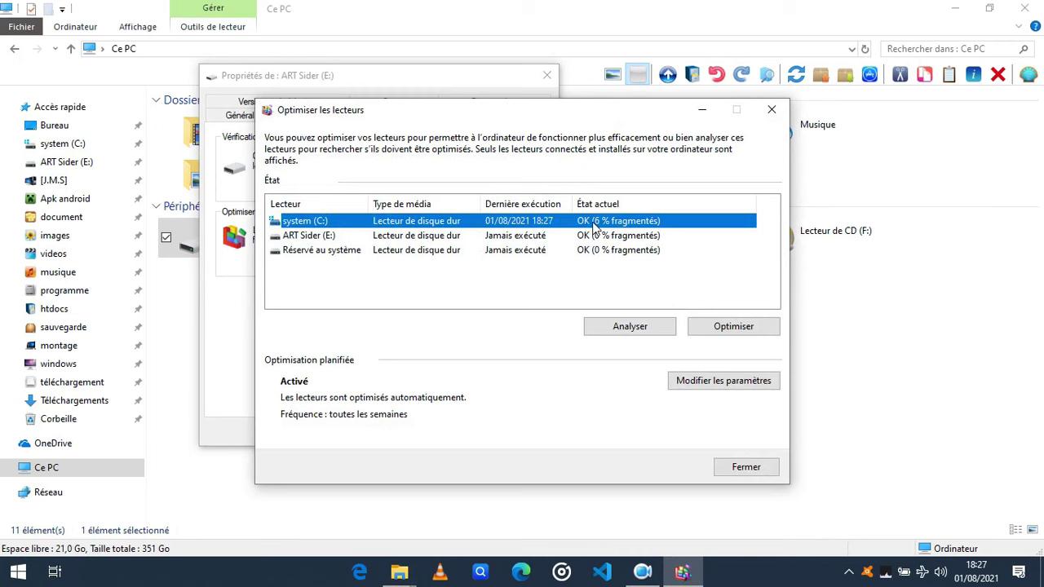
click(719, 330)
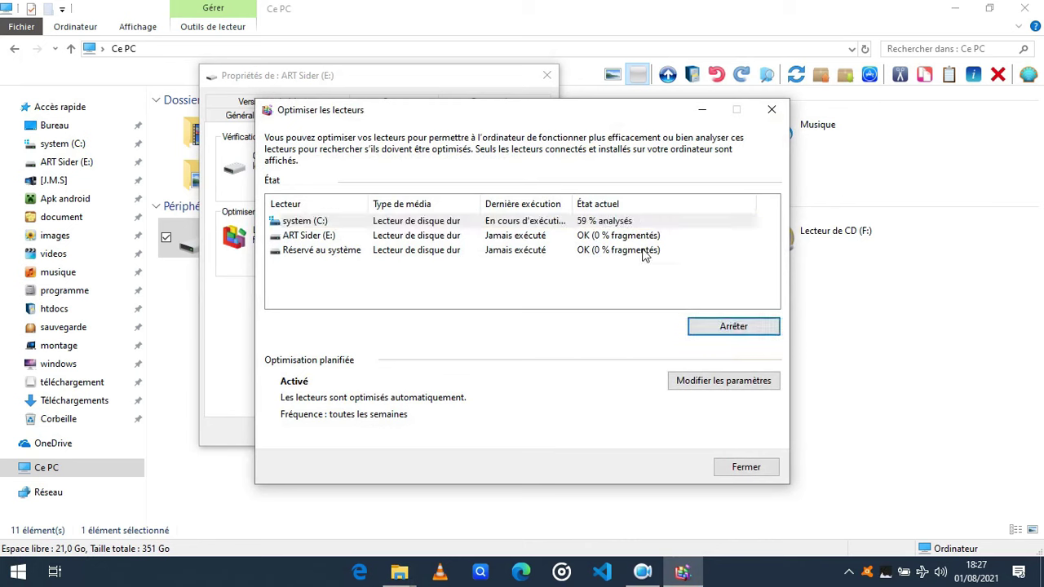